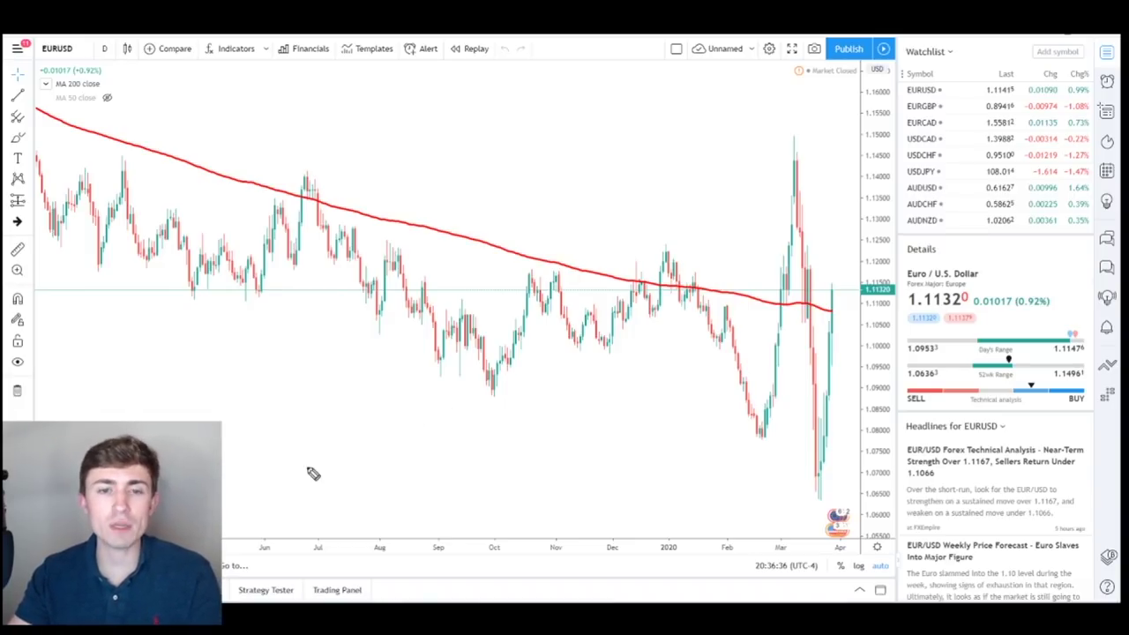
- Sketch a rising and a falling freehand stroke over the EURUSD daily chart, and view its most recent candles
mouse_move(284, 498)
left_mouse_down()
mouse_move(328, 422)
mouse_move(413, 74)
mouse_move(416, 95)
left_mouse_up()
mouse_move(470, 50)
left_mouse_down()
mouse_move(517, 113)
mouse_move(603, 495)
left_mouse_up()
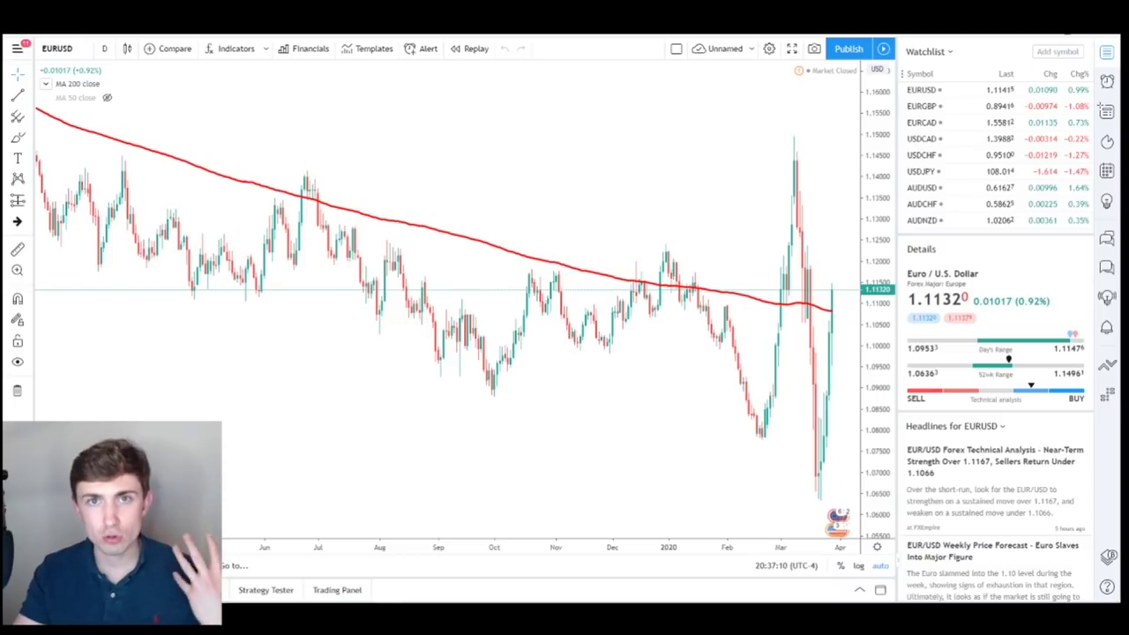
scroll(552, 166, "up", 5)
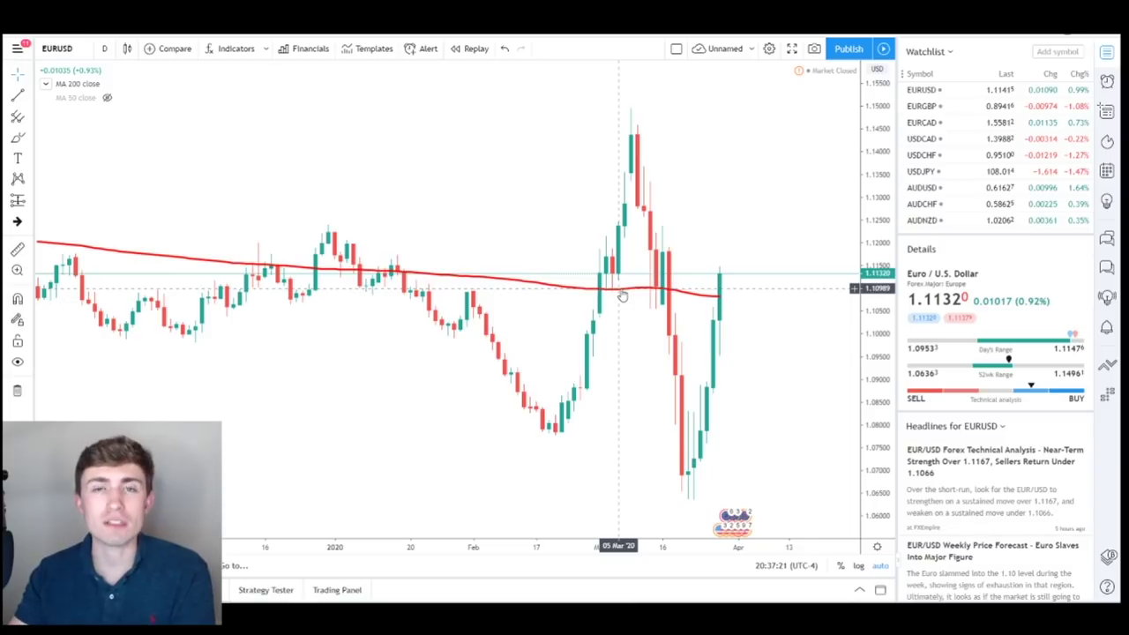
scroll(520, 234, "up", 2)
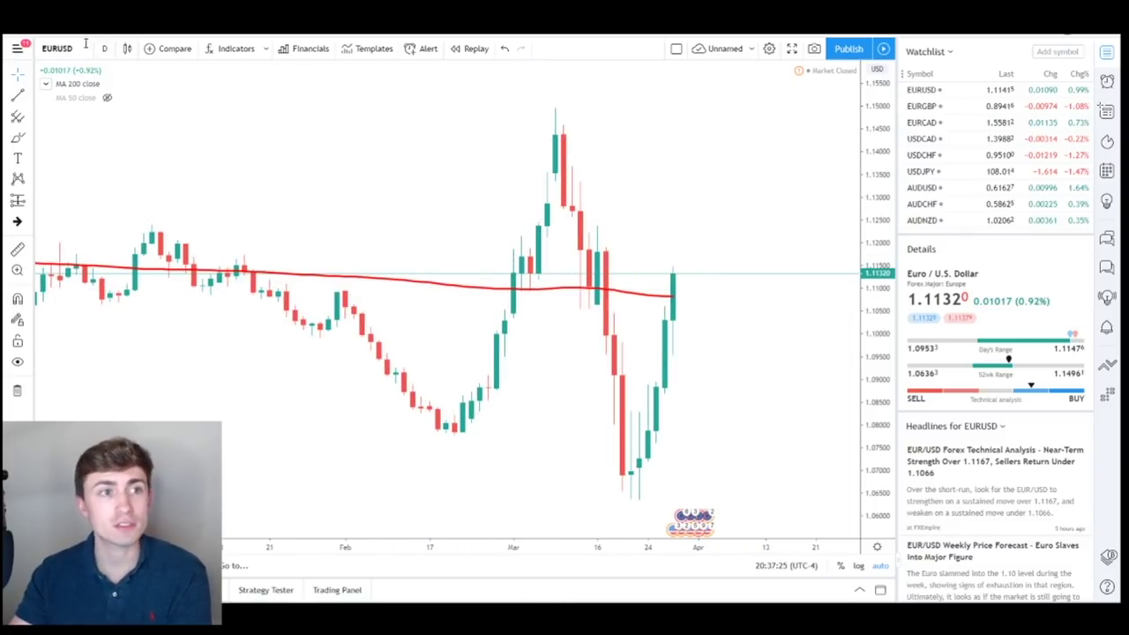
- Switch the chart from EURUSD to the SPX500 symbol
left_click(476, 49)
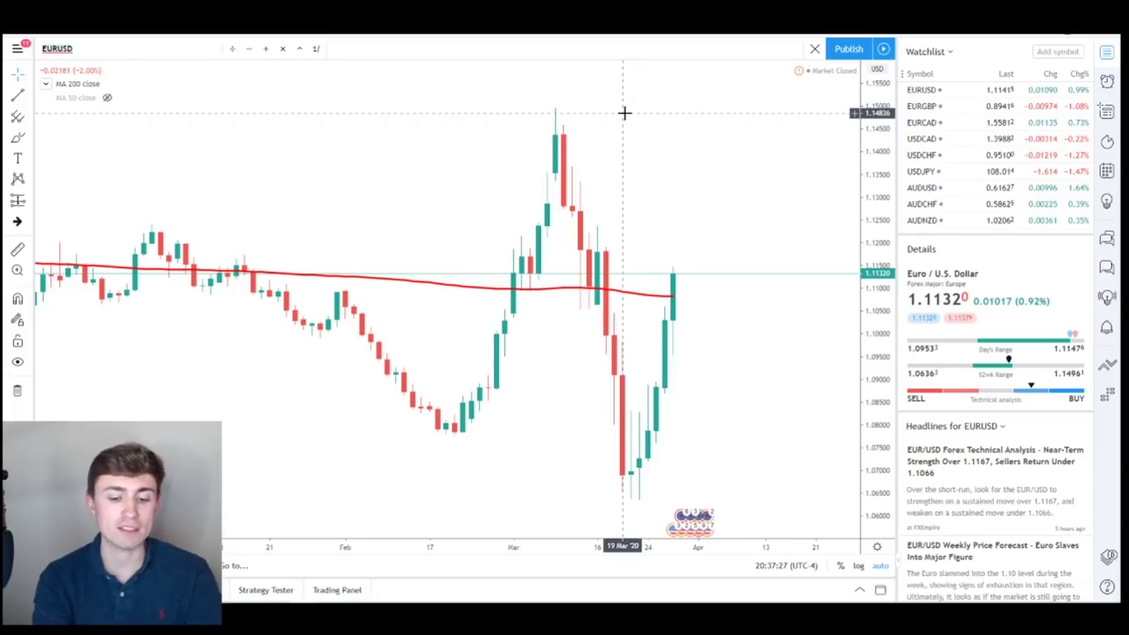
type("SPX50")
key("Return")
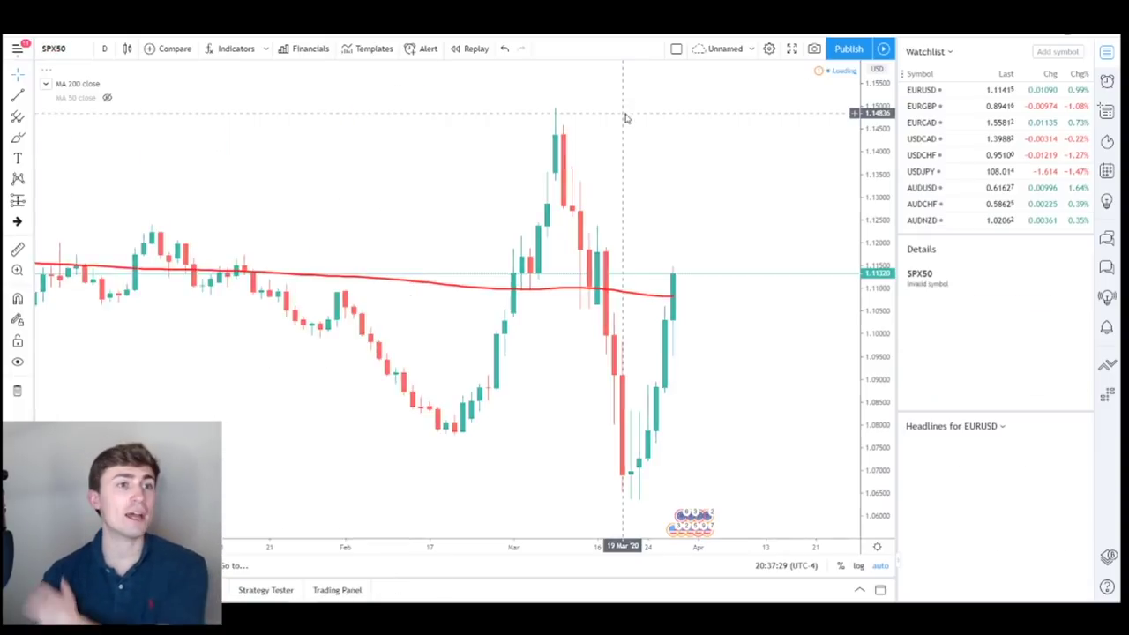
left_click(72, 48)
type("0")
key("Return")
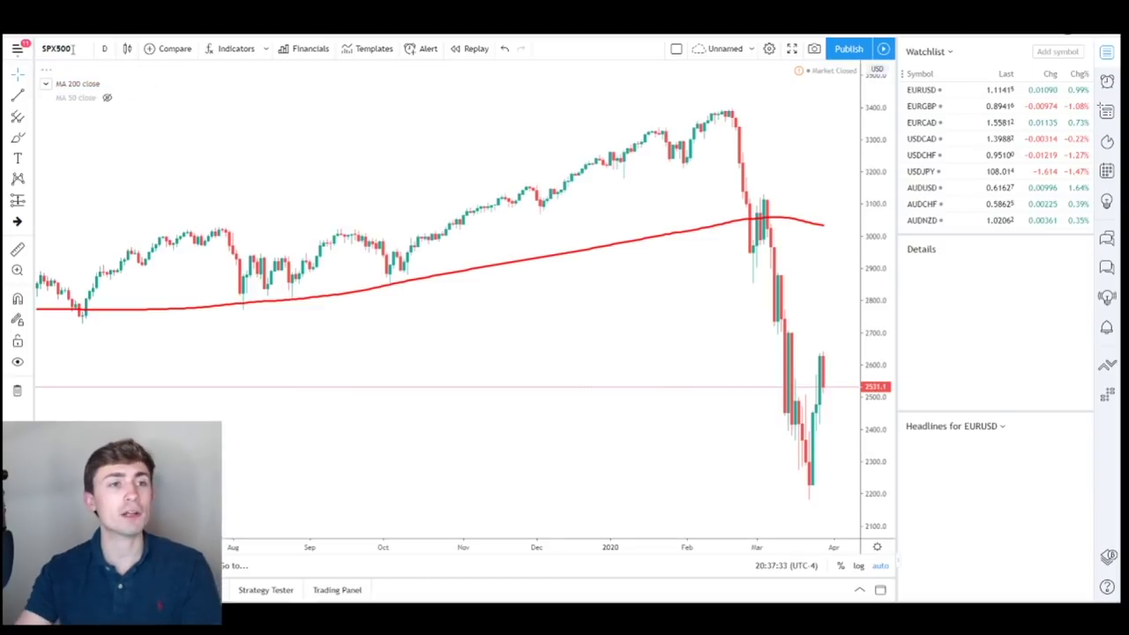
- Measure the SPX500 rise from the December 2018 low to the February 2020 peak
scroll(242, 185, "down", 3)
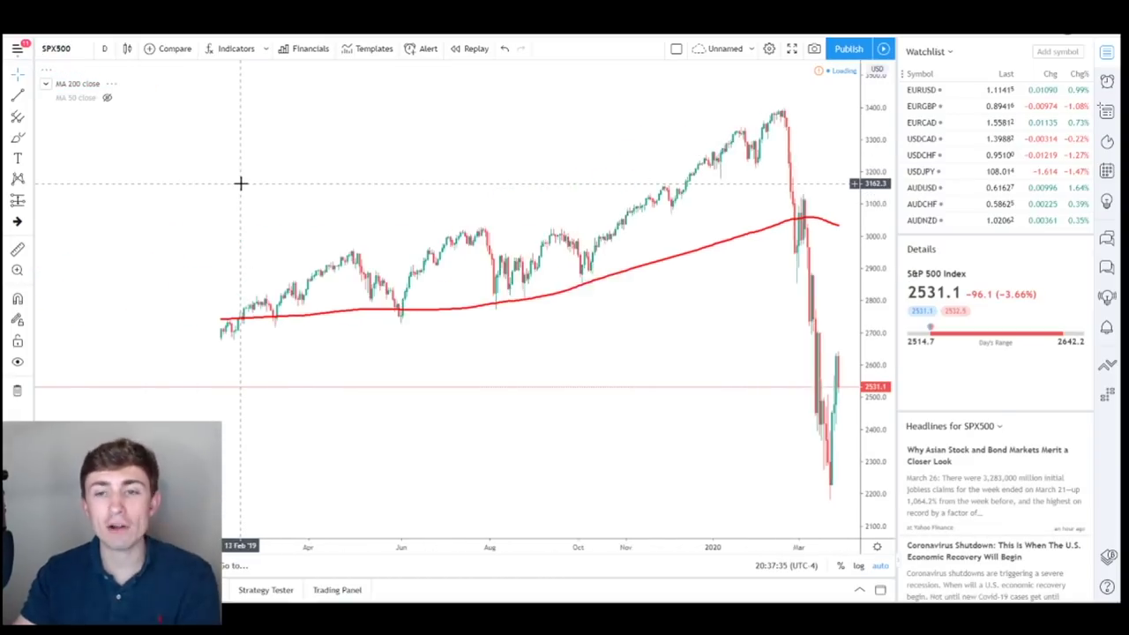
scroll(241, 185, "down", 3)
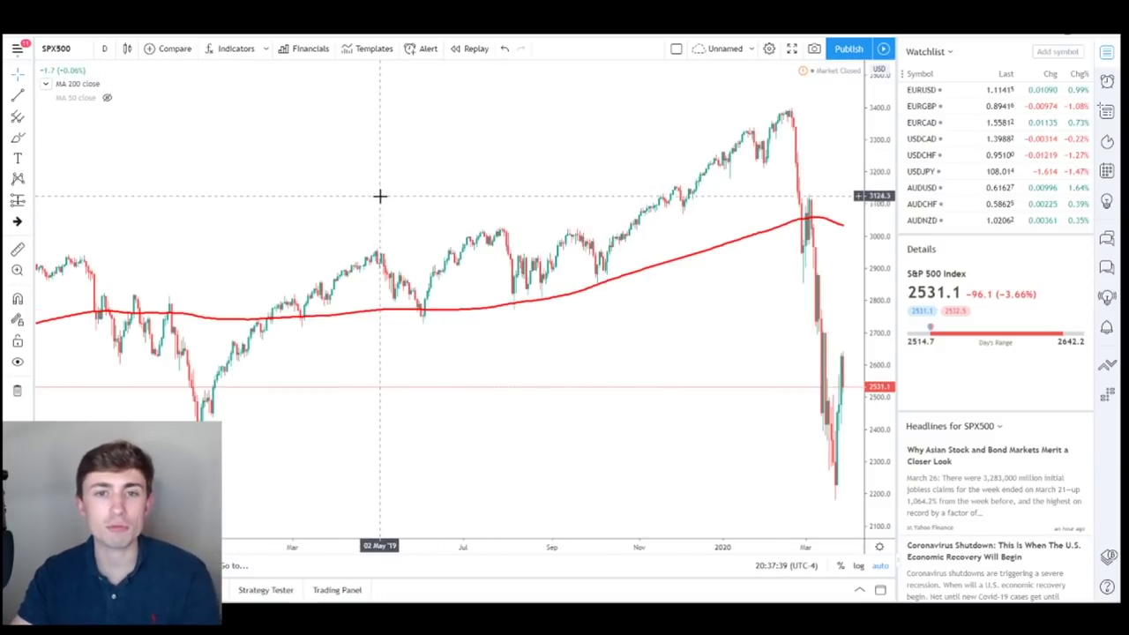
scroll(399, 173, "down", 1)
scroll(530, 176, "down", 2)
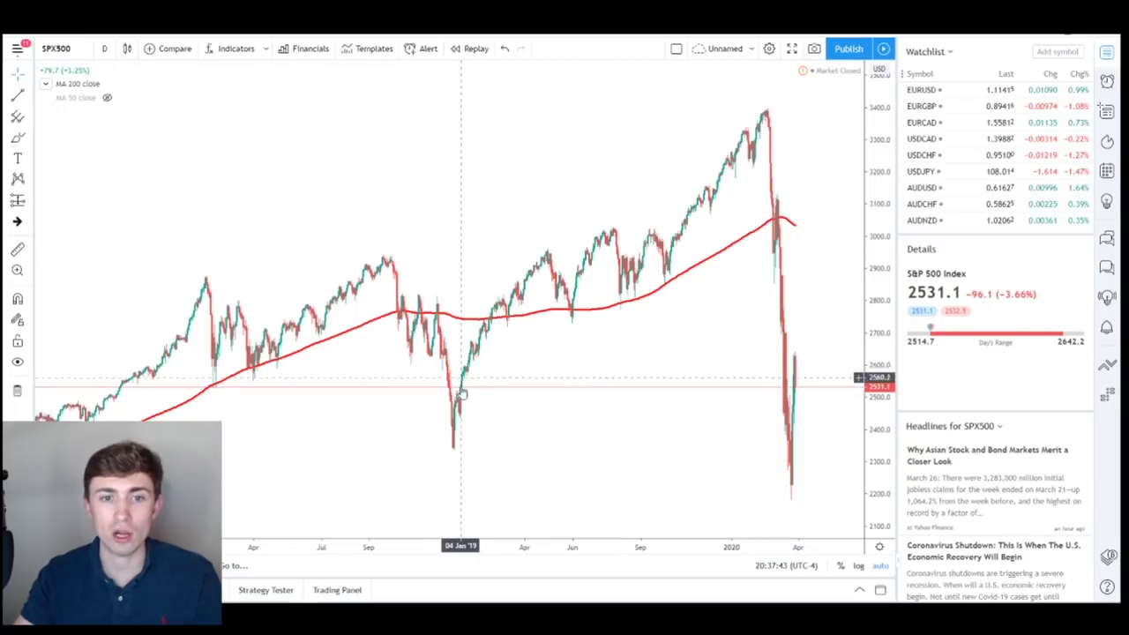
left_click(453, 447, "shift")
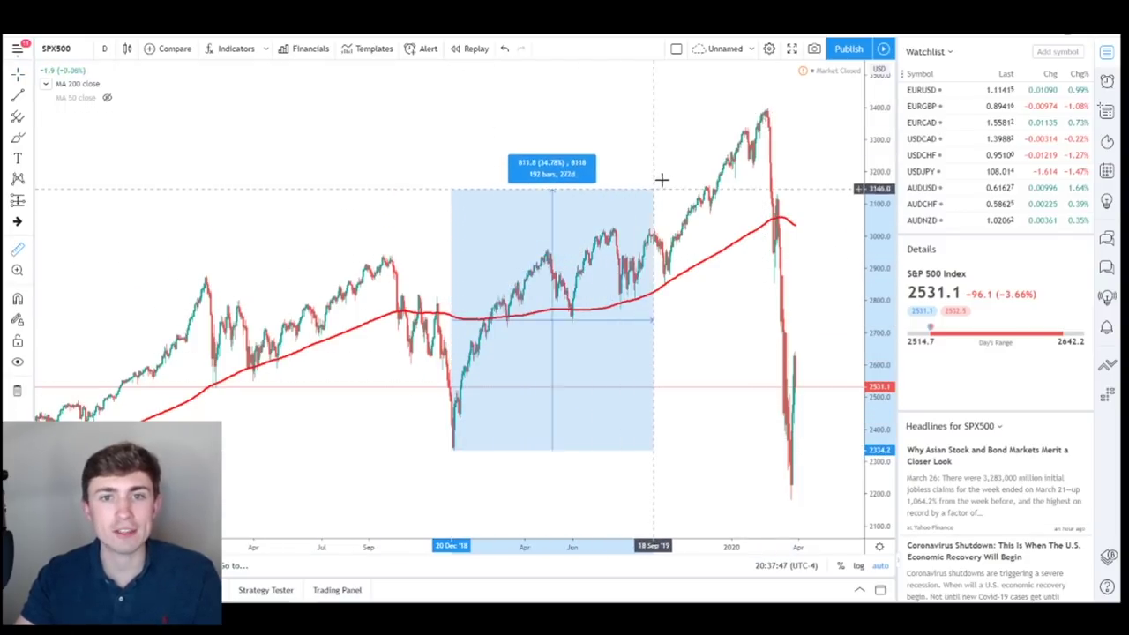
left_click(759, 112)
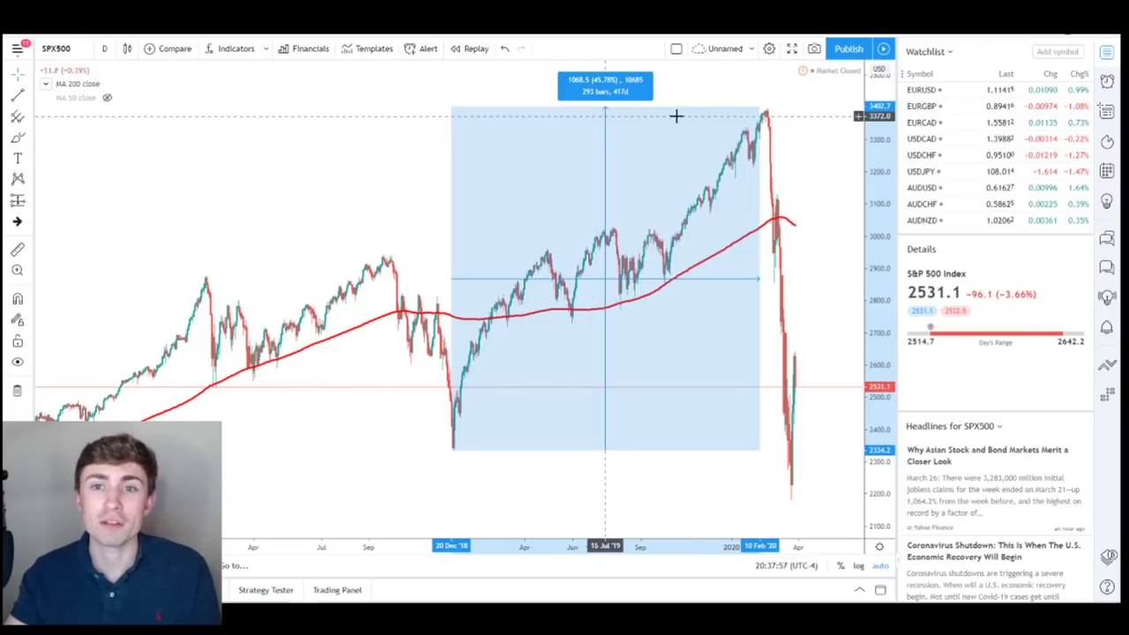
- Measure the drop from the 19 February 2020 peak to the March 2020 low, and dismiss the measurement
scroll(691, 174, "up", 5)
scroll(673, 196, "up", 2)
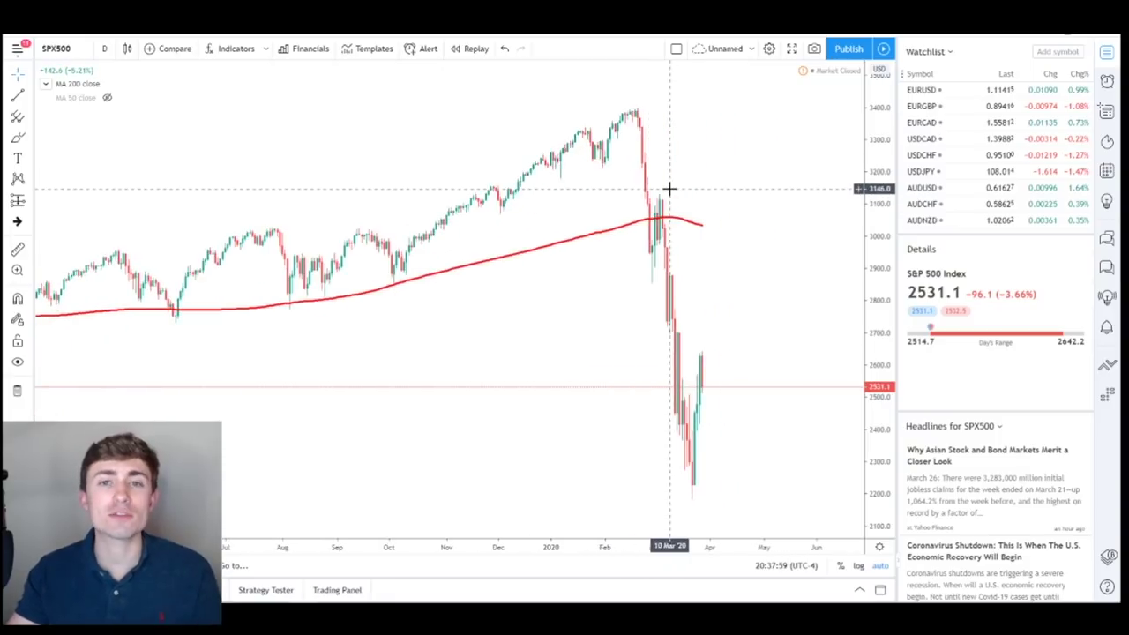
left_click(634, 107, "shift")
left_click(690, 498)
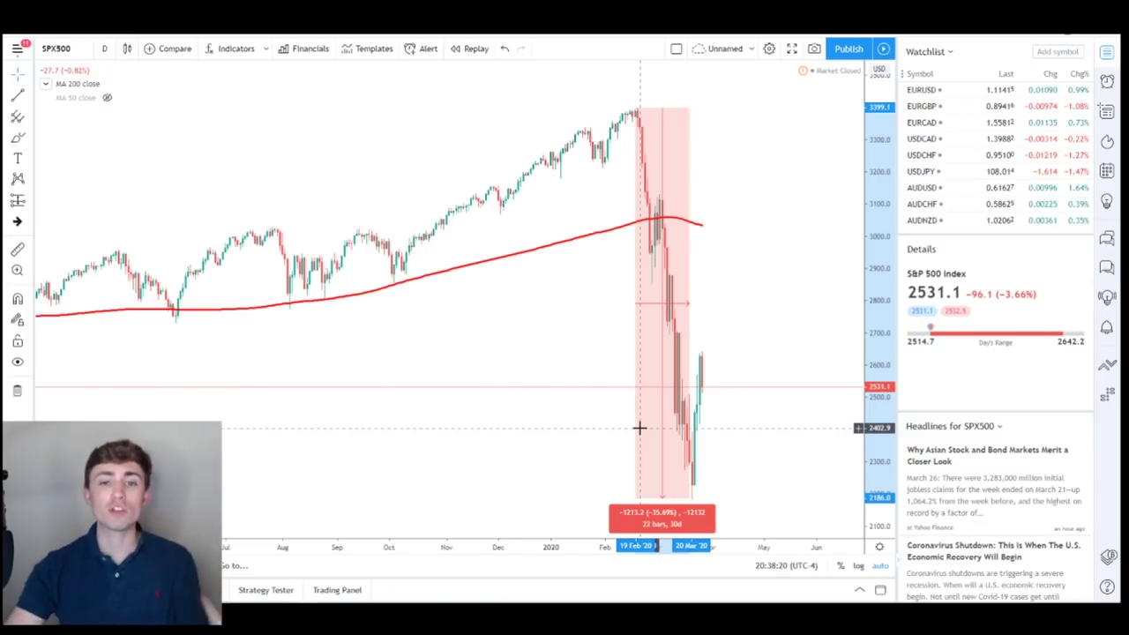
left_click(597, 375)
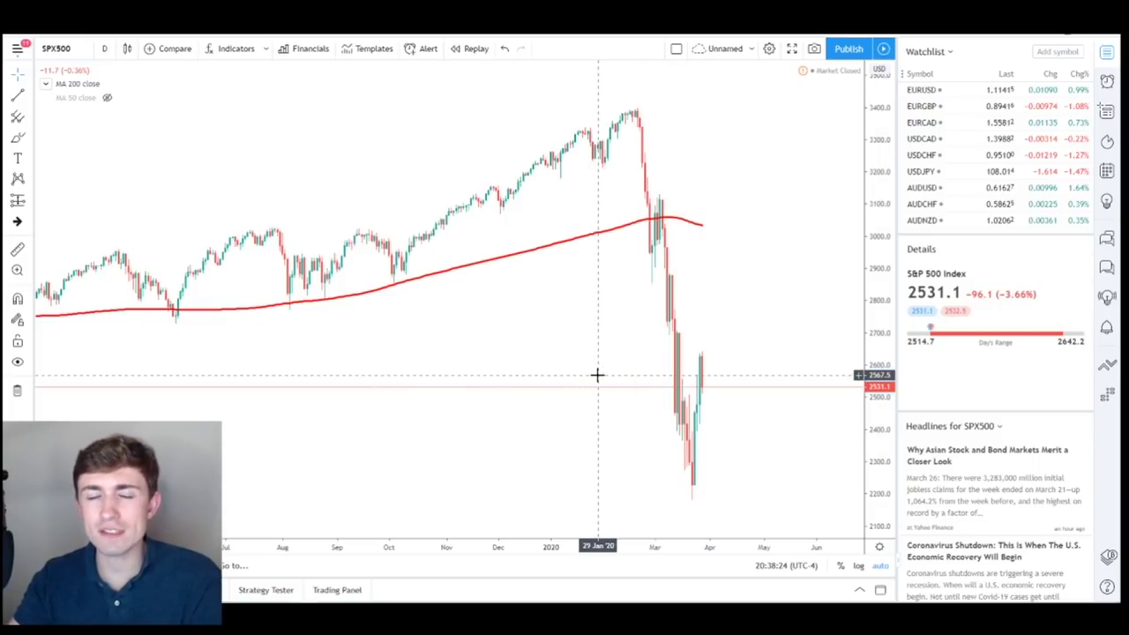
- Draw a freehand downward arrow beside the February–March 2020 fall and an upward arrow across the preceding uptrend
scroll(597, 375, "up", 3)
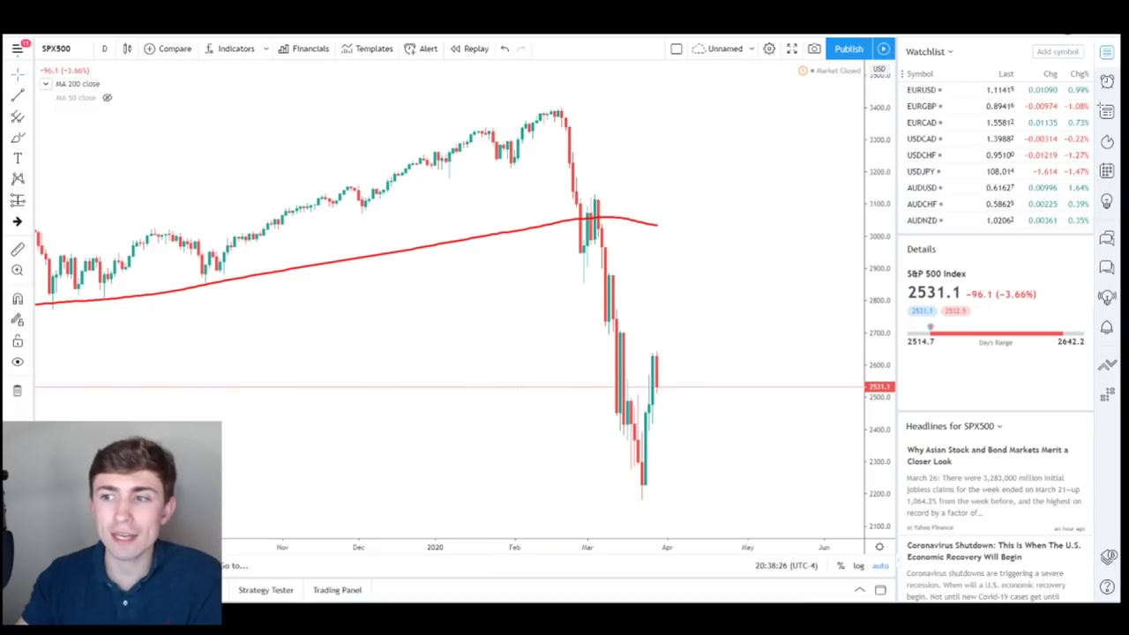
mouse_move(585, 113)
left_mouse_down()
mouse_move(668, 310)
mouse_move(677, 308)
mouse_move(684, 362)
left_mouse_up()
left_click_drag(655, 331, 684, 362)
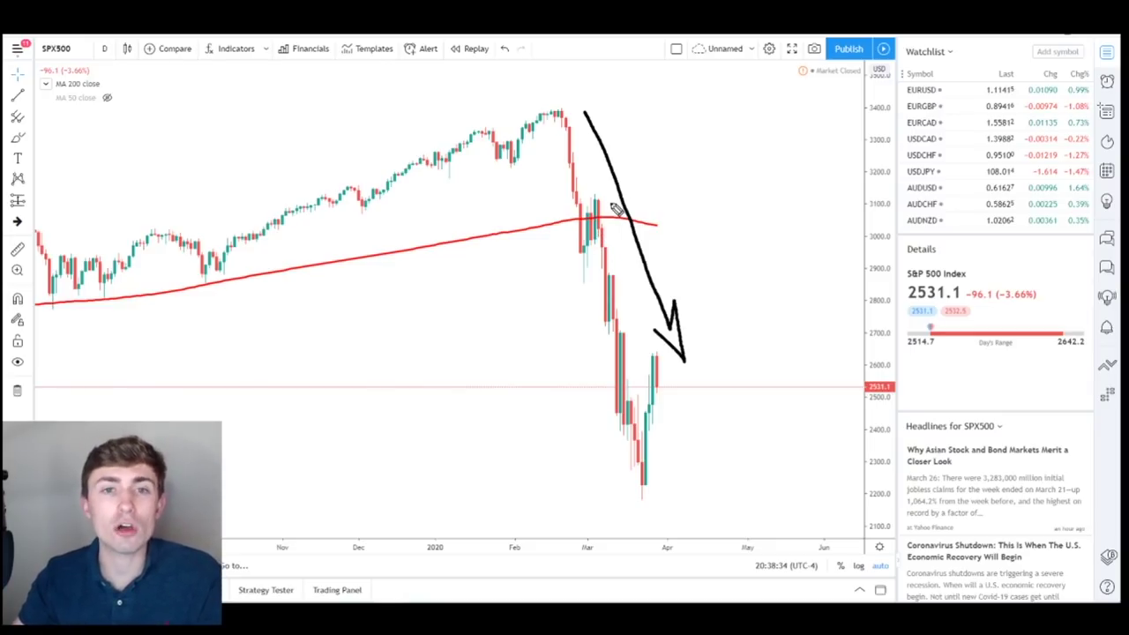
left_click_drag(370, 420, 465, 120)
left_click_drag(440, 111, 459, 91)
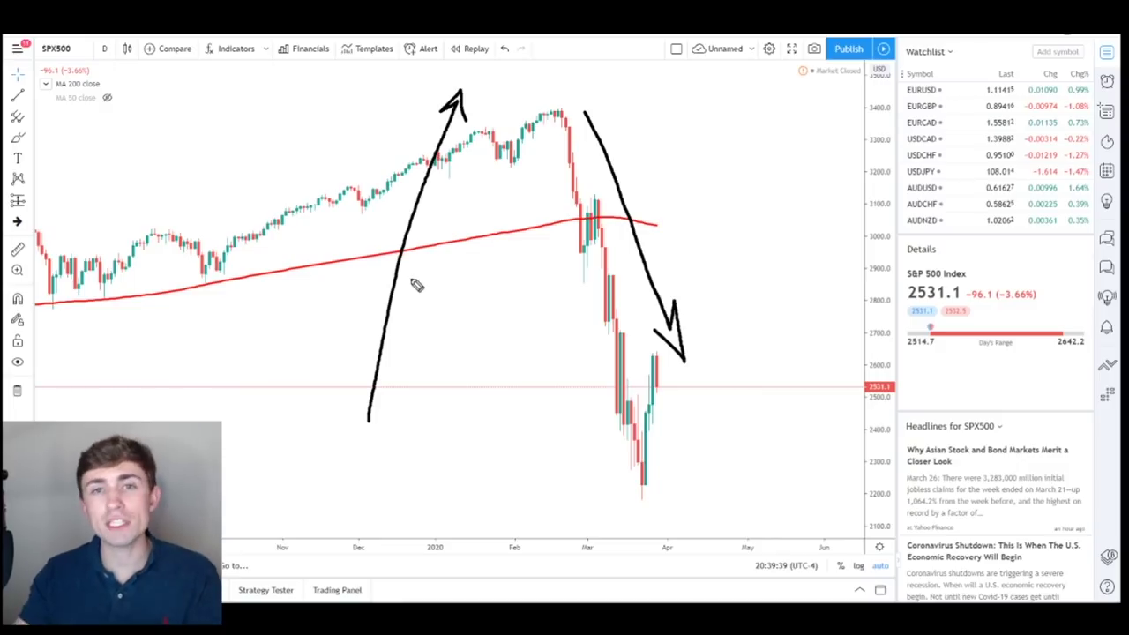
- Circle the March 2020 bottom and the November–December 2019 candles freehand, and erase all the screen annotations
mouse_move(626, 356)
left_mouse_down()
mouse_move(606, 490)
mouse_move(578, 334)
left_mouse_up()
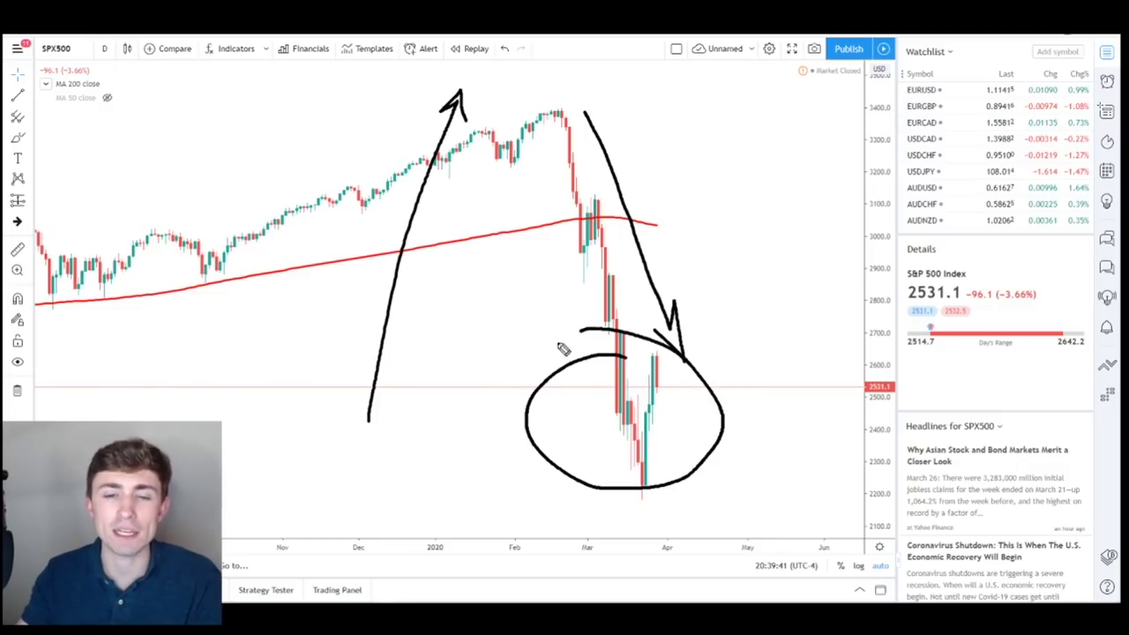
mouse_move(375, 181)
left_mouse_down()
mouse_move(355, 131)
mouse_move(318, 231)
left_mouse_up()
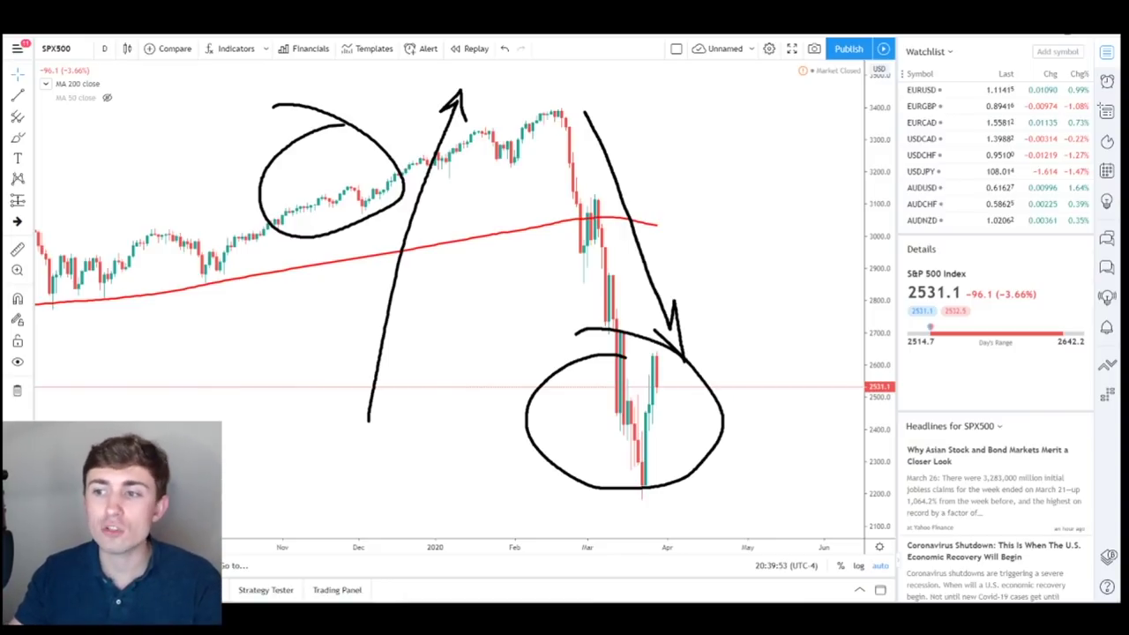
key("e")
- Draw a downward arrow along the 2020 fall and handwrite an underlined "News!" beside it
mouse_move(566, 80)
left_mouse_down()
mouse_move(633, 218)
mouse_move(676, 348)
mouse_move(670, 318)
left_mouse_up()
mouse_move(674, 132)
left_mouse_down()
mouse_move(680, 166)
mouse_move(701, 130)
left_mouse_up()
mouse_move(711, 173)
left_mouse_down()
mouse_move(738, 176)
mouse_move(765, 158)
mouse_move(798, 185)
left_mouse_up()
left_click_drag(663, 206, 801, 196)
left_click_drag(813, 114, 816, 172)
left_click(823, 186)
- Draw three downward arrows beneath the handwritten "News!", and clear all annotations from the chart
left_click_drag(693, 218, 714, 243)
mouse_move(714, 243)
left_mouse_down()
mouse_move(734, 289)
mouse_move(744, 279)
left_mouse_up()
left_click_drag(751, 204, 793, 284)
mouse_move(779, 269)
left_mouse_down()
mouse_move(796, 285)
mouse_move(803, 252)
left_mouse_up()
left_click_drag(809, 217, 851, 282)
left_click_drag(833, 265, 868, 298)
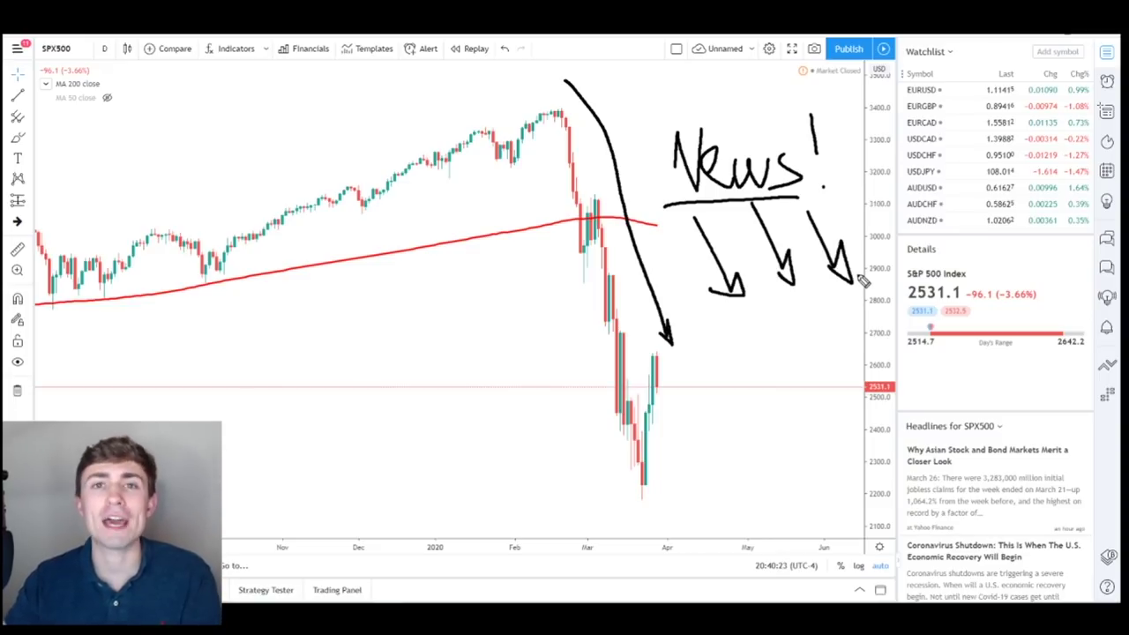
key("Escape")
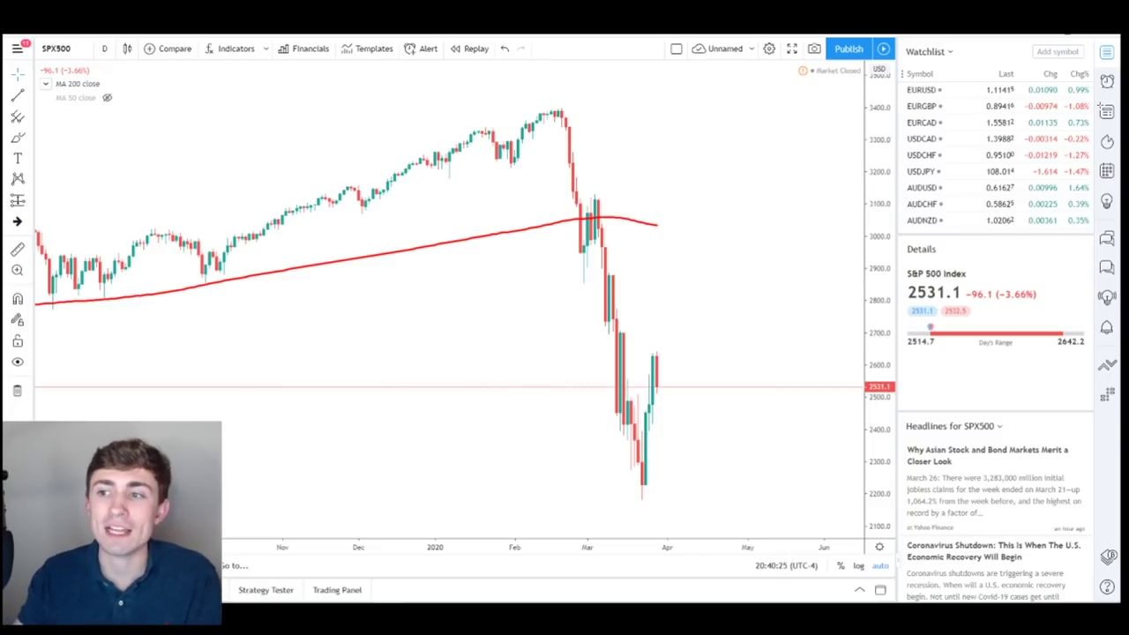
- Measure the rebound from the 23 March 2020 low up to the recent high, ending the range at 25 March
scroll(482, 284, "up", 3)
left_click_drag(482, 285, 789, 260)
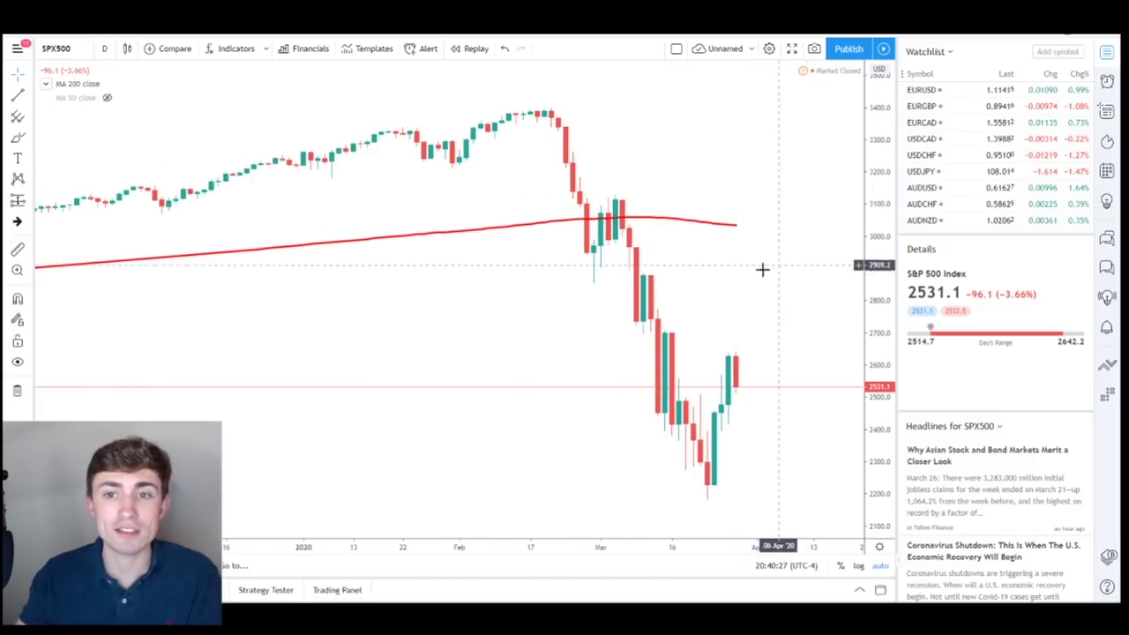
left_click(716, 497, "shift")
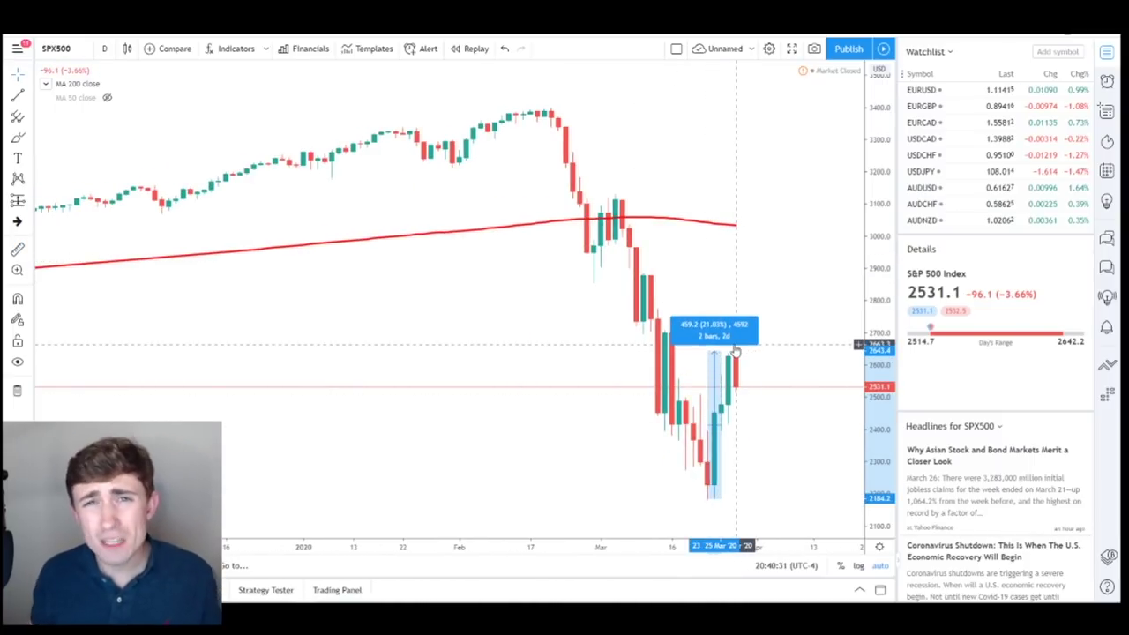
left_click(738, 354)
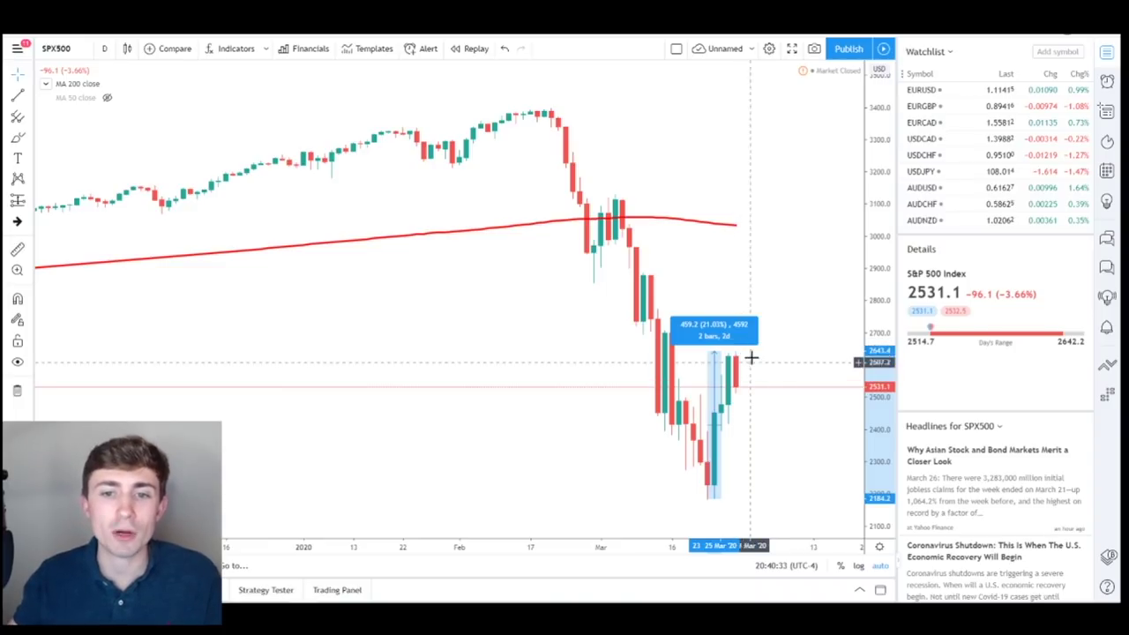
left_click(739, 482)
- Measure the rebound again from the 23 March 2020 low to the high at 27 March, and dismiss the measurement
left_click(710, 500, "shift")
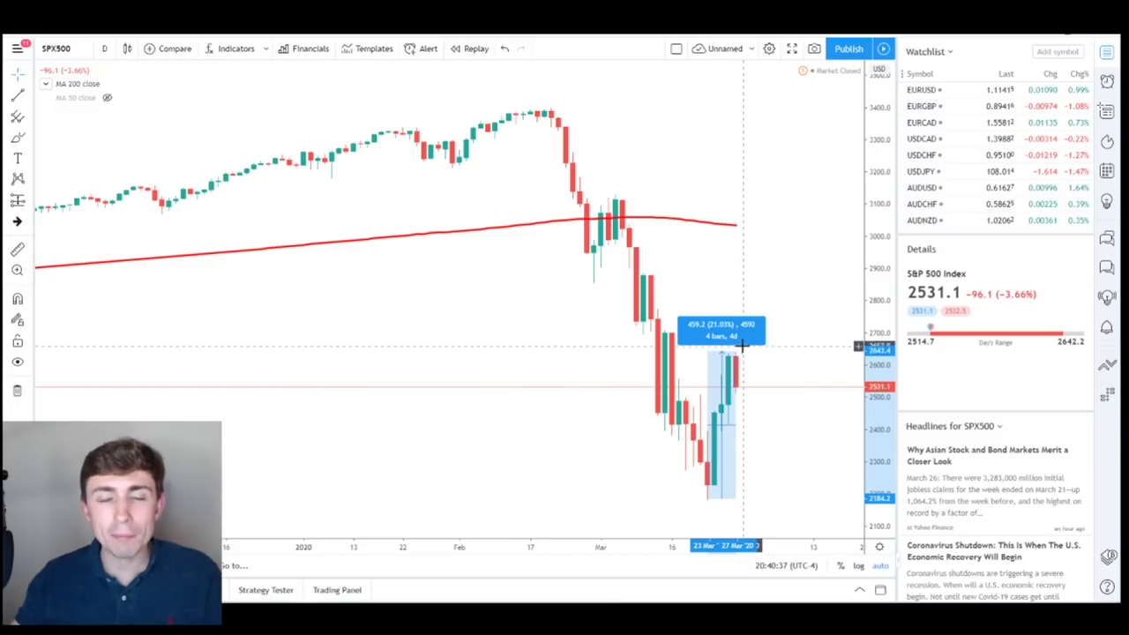
left_click(737, 349)
left_click(789, 260)
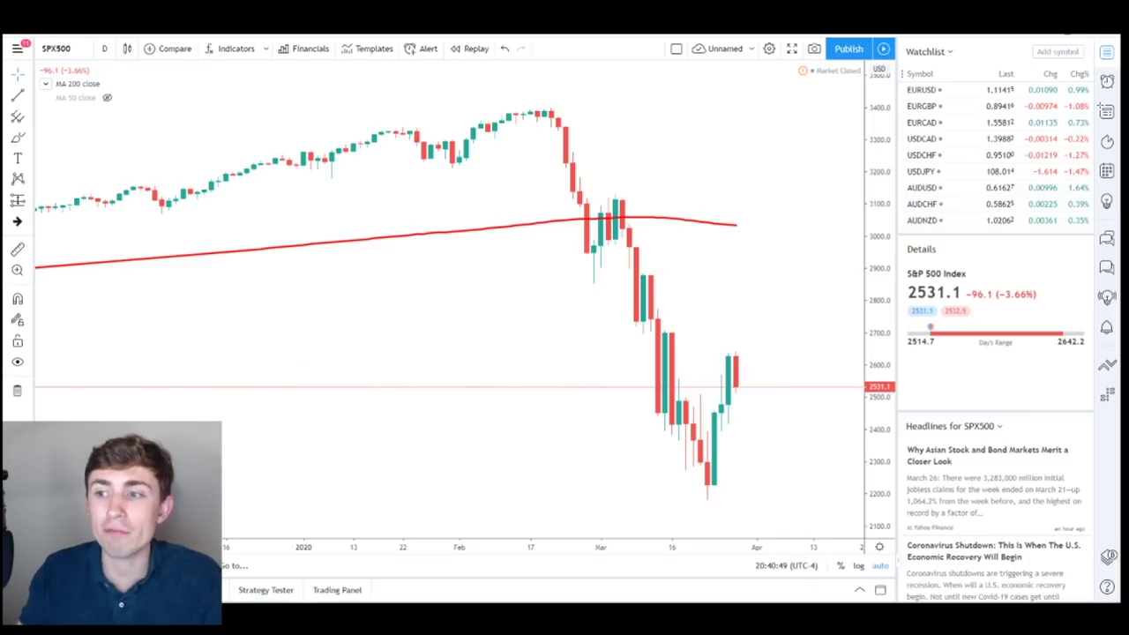
- Draw a freehand downward arrow beside the 2020 fall, circle the March bottom and undo that circle
mouse_move(563, 96)
left_mouse_down()
mouse_move(696, 302)
mouse_move(684, 317)
left_mouse_up()
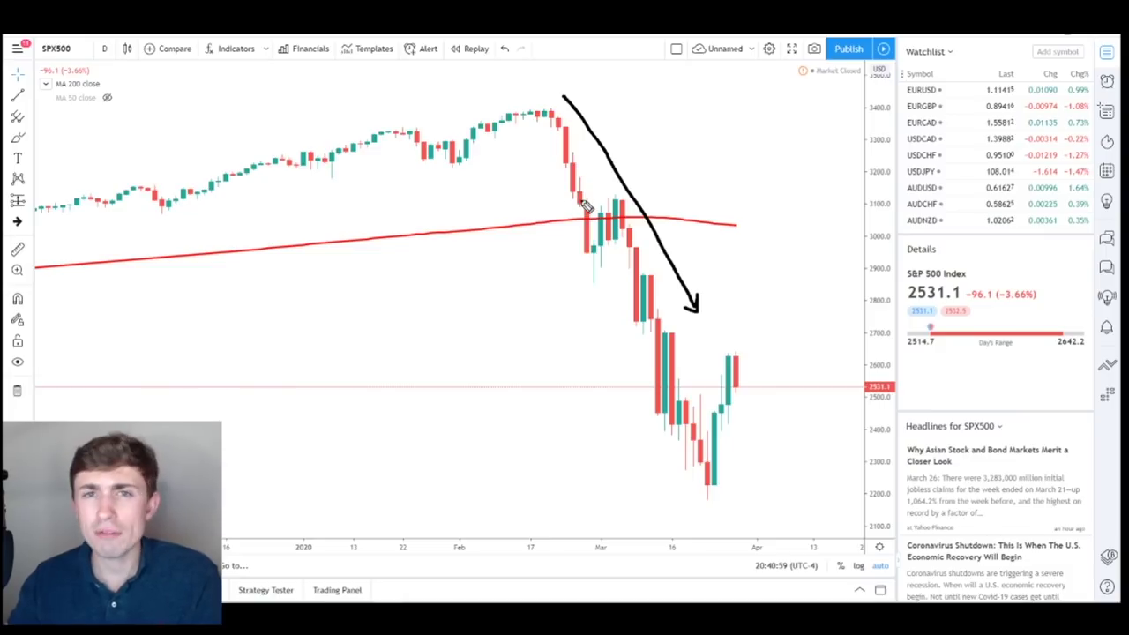
mouse_move(676, 471)
left_mouse_down()
mouse_move(686, 435)
mouse_move(732, 431)
left_mouse_up()
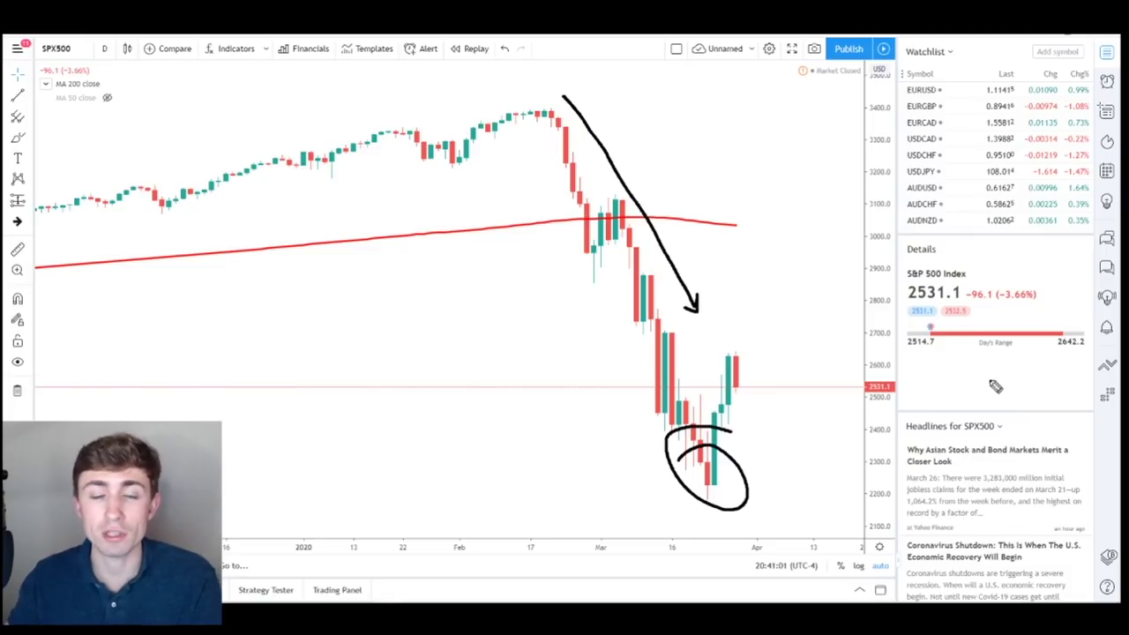
key("ctrl+z")
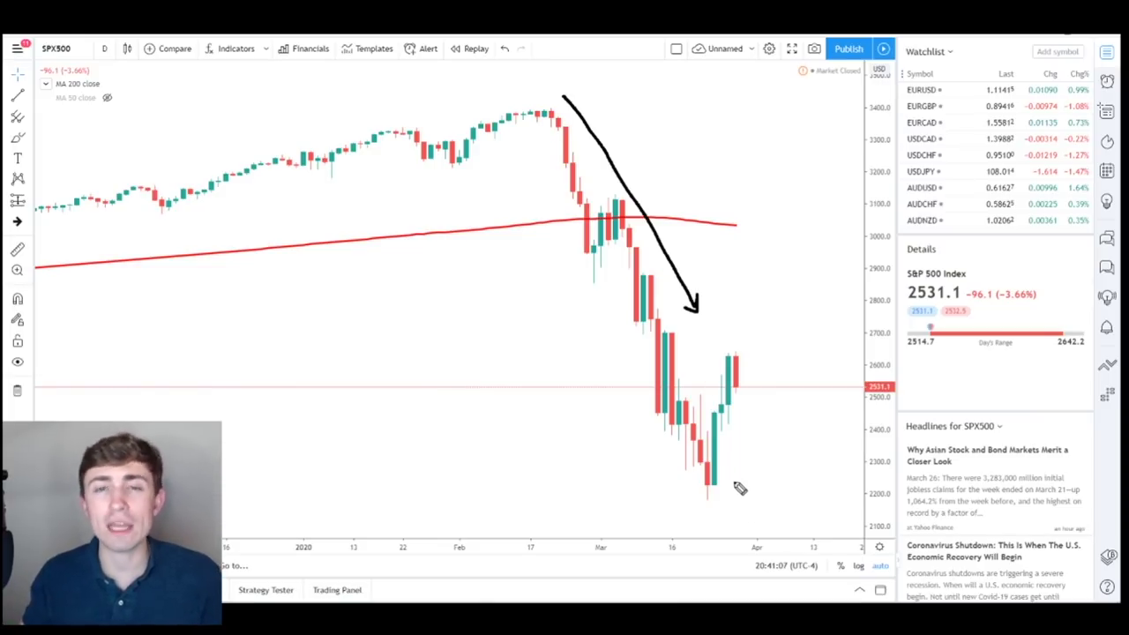
- Circle three successively lower points of the March 2020 fall freehand, ending at the bottom
mouse_move(658, 312)
left_mouse_down()
mouse_move(642, 334)
mouse_move(666, 310)
left_mouse_up()
mouse_move(675, 411)
left_mouse_down()
mouse_move(680, 450)
mouse_move(714, 423)
left_mouse_up()
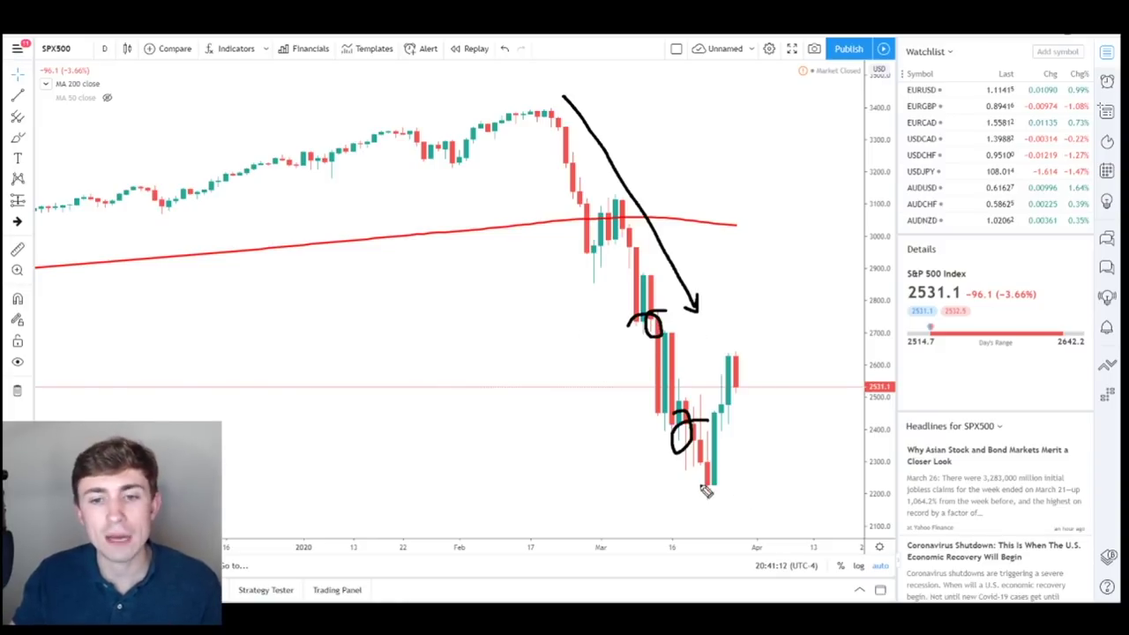
left_click_drag(710, 481, 723, 481)
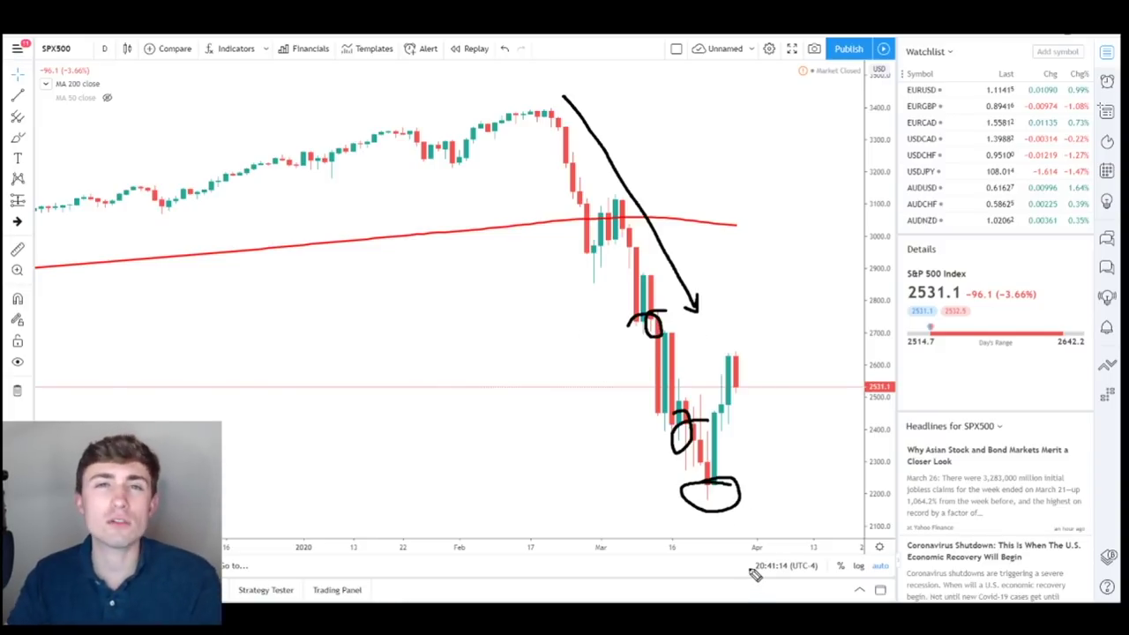
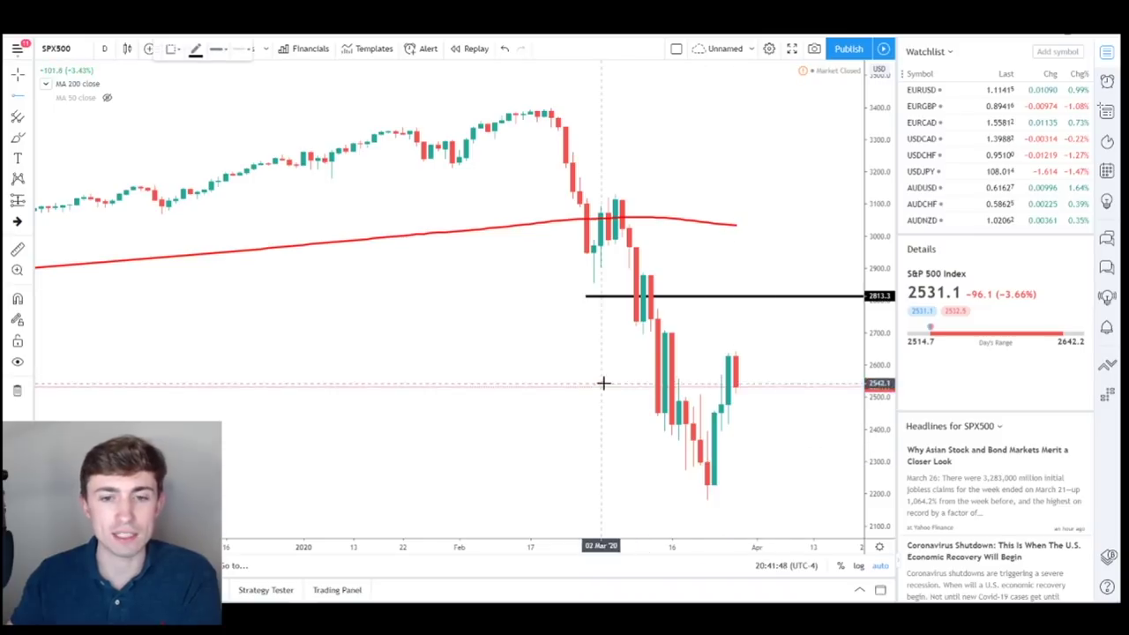
- Place thick black horizontal rays at the 2542.1 and 2332.4 price levels below the existing 2813.3 ray
left_click(17, 91)
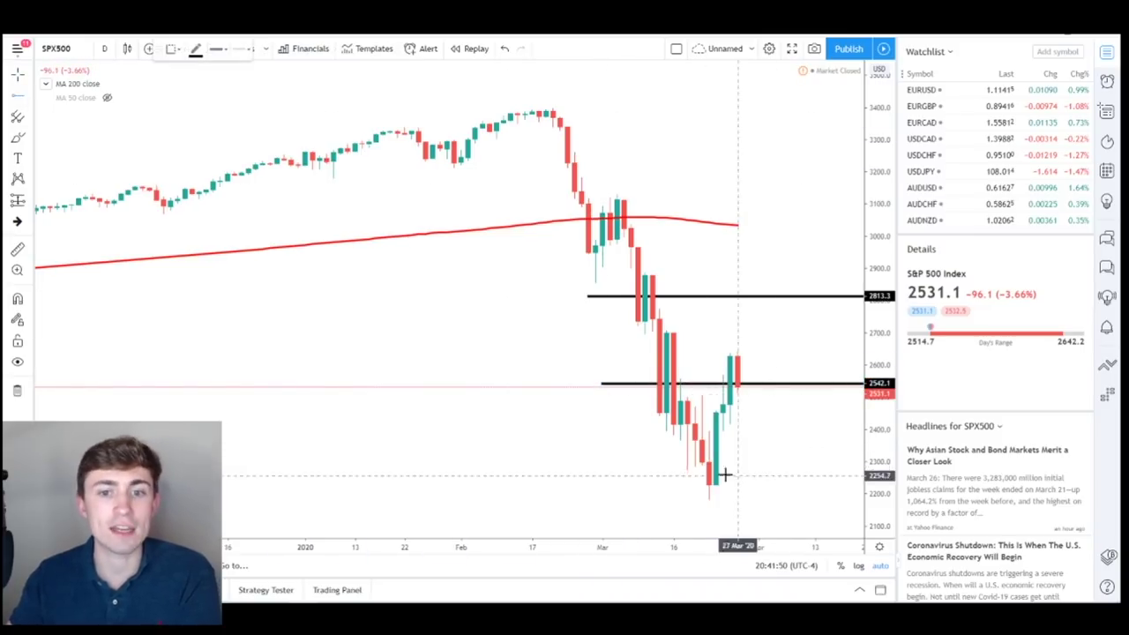
left_click(645, 450)
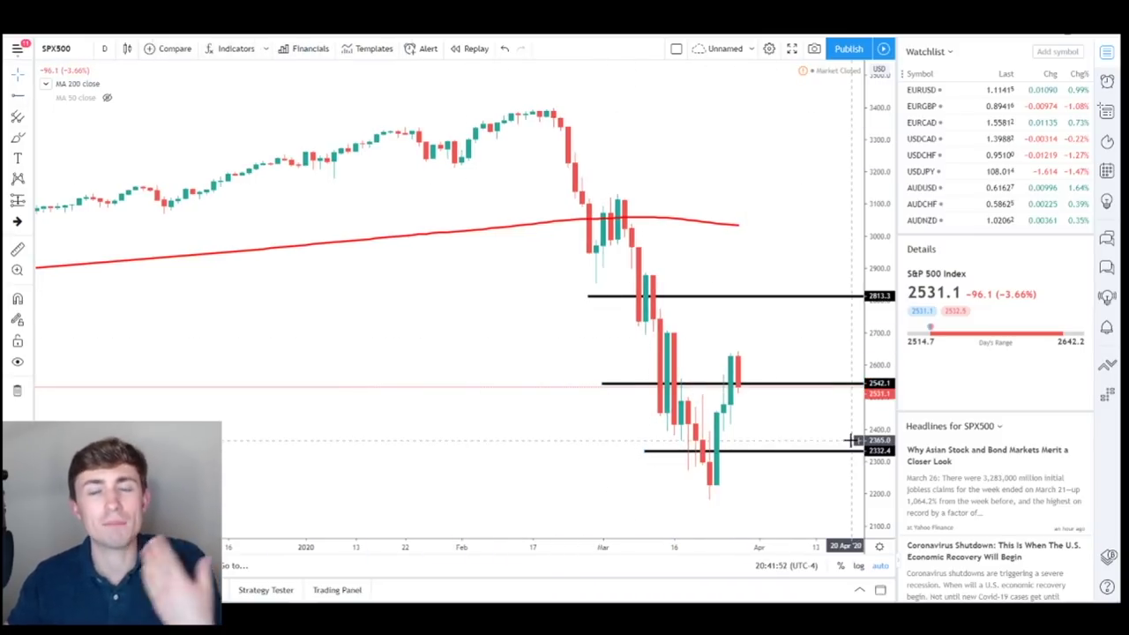
left_click_drag(871, 242, 871, 254)
left_click_drag(794, 145, 716, 151)
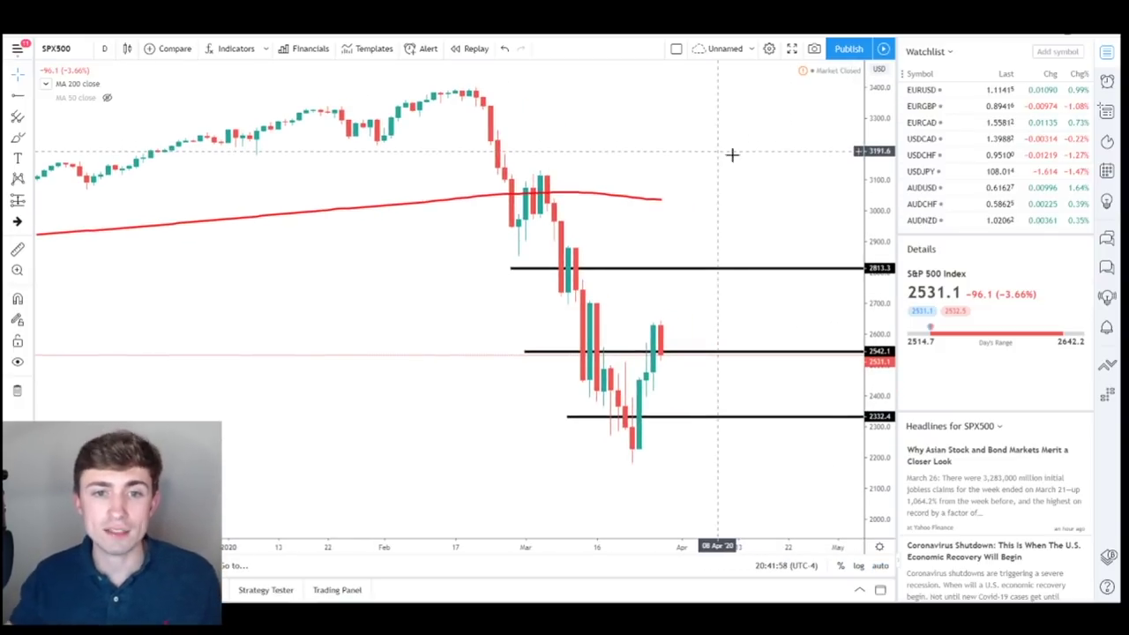
- Circle where the fall crosses the 2813.3, 2542.1 and 2332.4 levels and draw freehand strokes from the circles toward the rebound
mouse_move(566, 261)
left_mouse_down()
mouse_move(549, 265)
mouse_move(552, 279)
mouse_move(561, 267)
left_mouse_up()
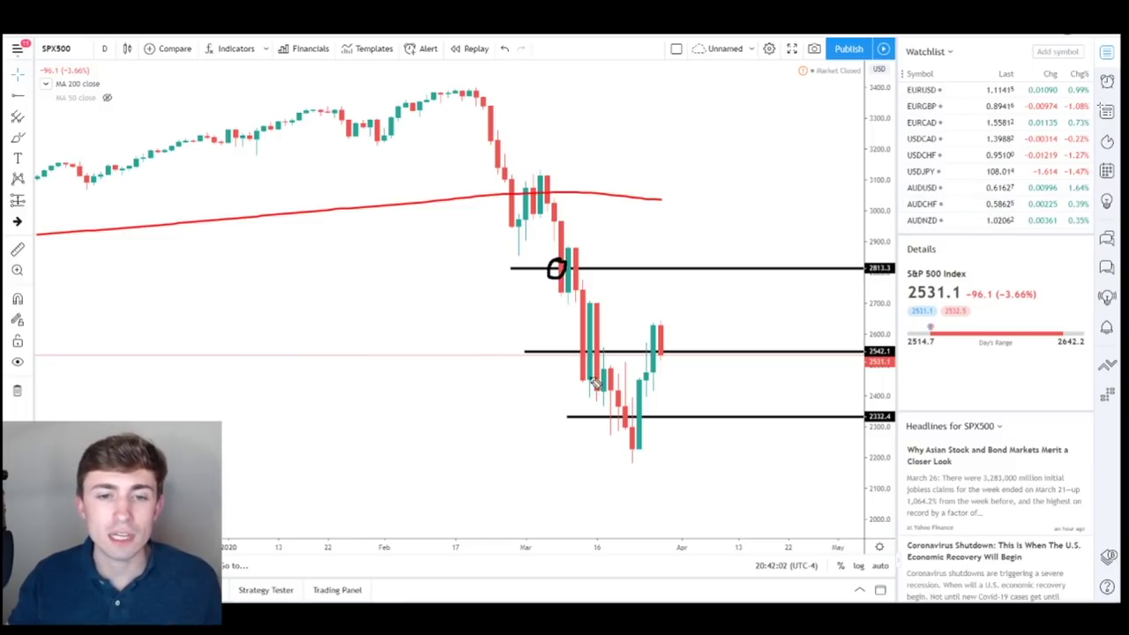
mouse_move(591, 344)
left_mouse_down()
mouse_move(575, 346)
mouse_move(600, 364)
mouse_move(591, 344)
left_mouse_up()
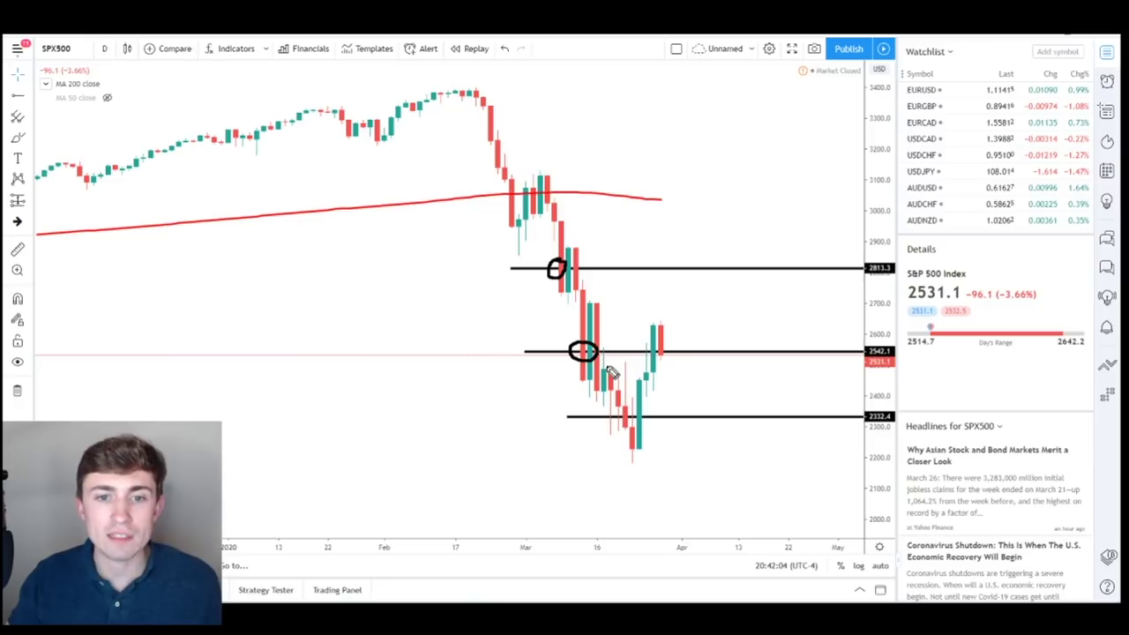
mouse_move(631, 411)
left_mouse_down()
mouse_move(608, 428)
mouse_move(686, 333)
mouse_move(688, 345)
left_mouse_up()
left_click_drag(582, 271, 640, 316)
left_click_drag(601, 351, 668, 334)
left_click_drag(627, 403, 677, 346)
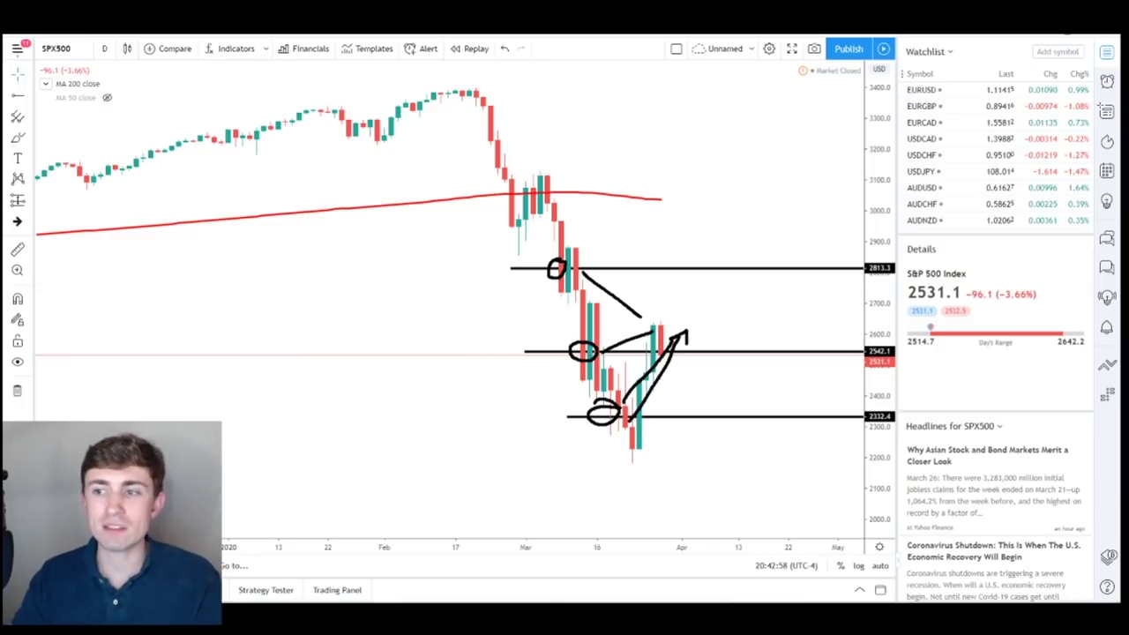
- Write "op 1" freehand in the empty area beside the 2813.3 and 2542.1 levels and underline it
mouse_move(381, 294)
left_mouse_down()
mouse_move(394, 311)
mouse_move(374, 311)
left_mouse_up()
left_click_drag(408, 291, 409, 342)
left_click_drag(407, 294, 431, 310)
left_click_drag(459, 259, 470, 314)
left_click_drag(342, 345, 527, 339)
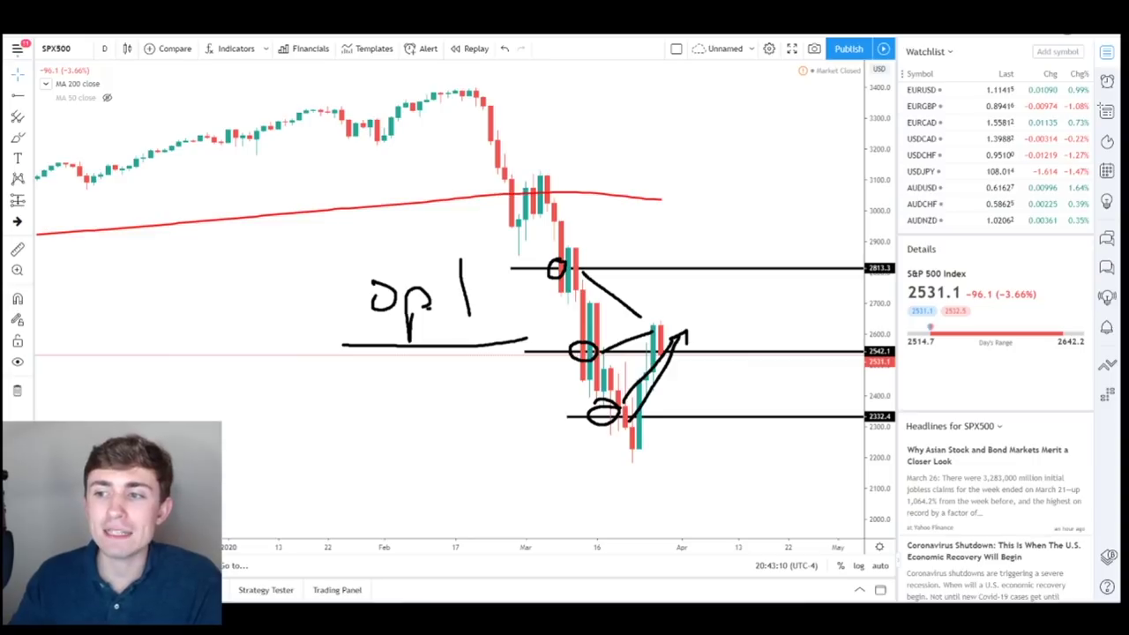
- Clear the freehand annotations and remove all drawings from the SPX500 chart, including the three horizontal rays
key("Escape")
right_click(735, 213)
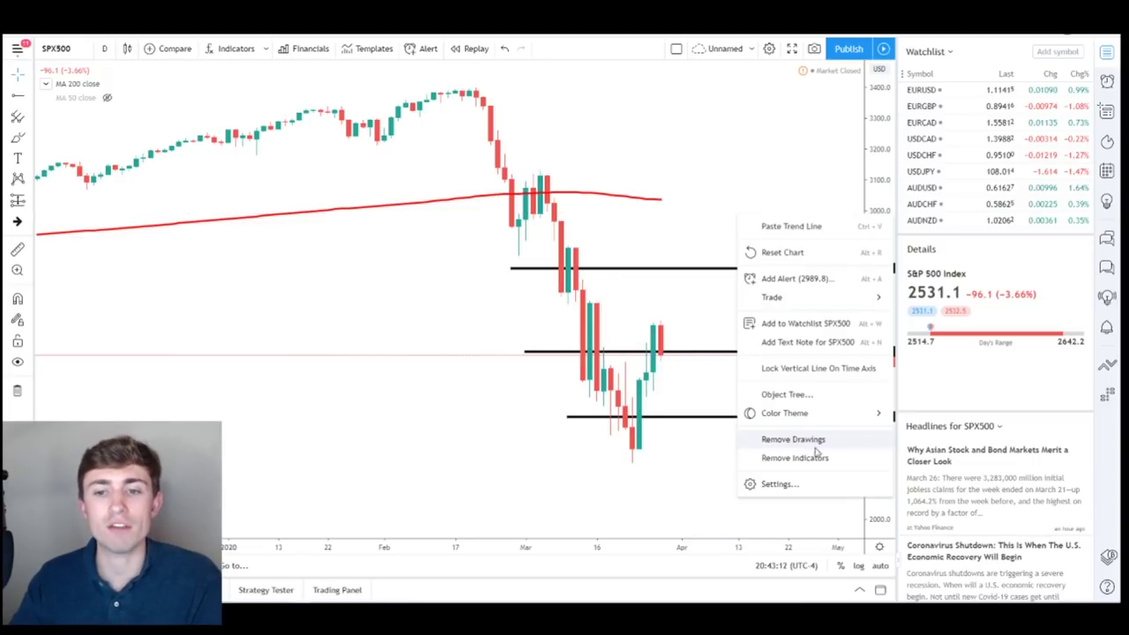
left_click(798, 436)
- Trace the fall's successive lower highs and lower lows with a freehand zigzag arrow along the candles, and clear it
left_click_drag(787, 210, 741, 252)
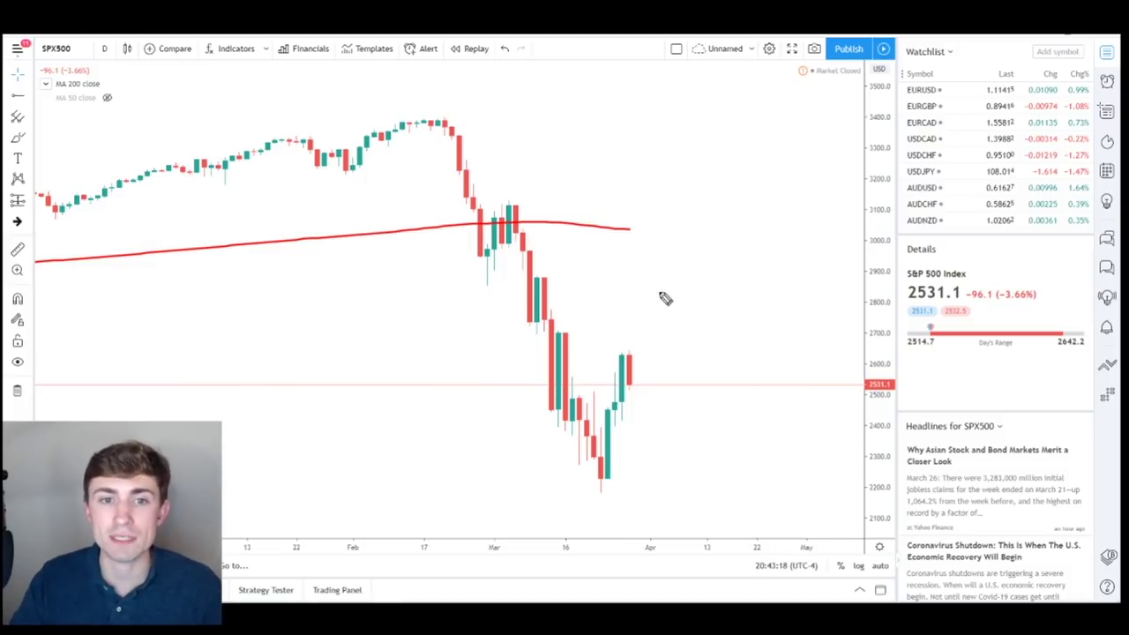
mouse_move(414, 123)
left_mouse_down()
mouse_move(476, 260)
mouse_move(513, 201)
mouse_move(542, 326)
mouse_move(563, 276)
mouse_move(589, 407)
mouse_move(625, 336)
left_mouse_up()
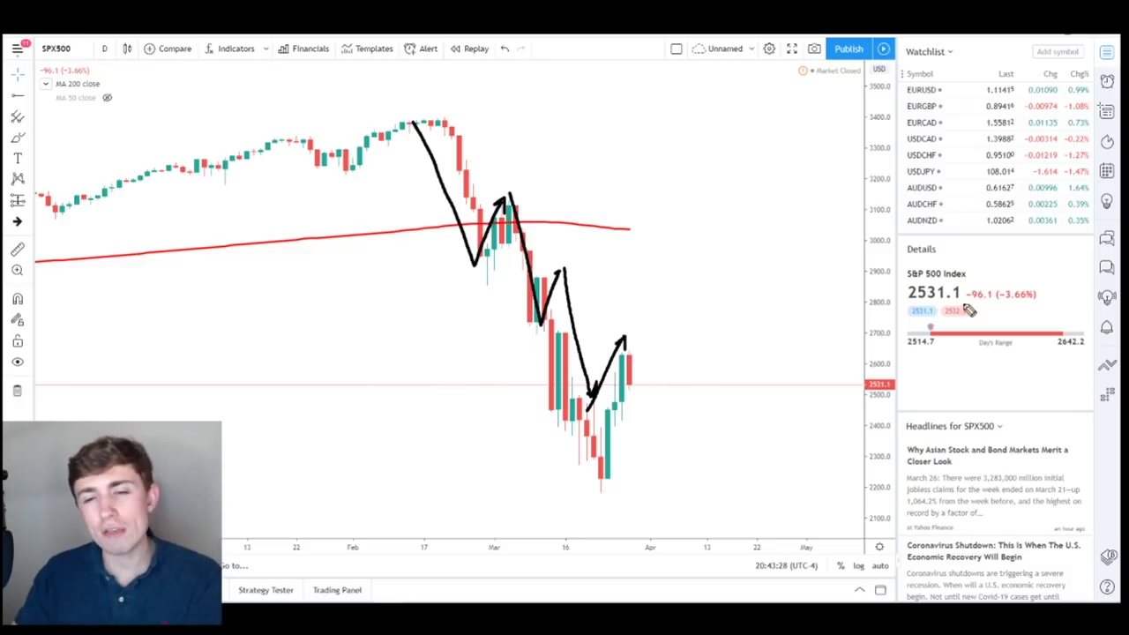
key("ctrl+z")
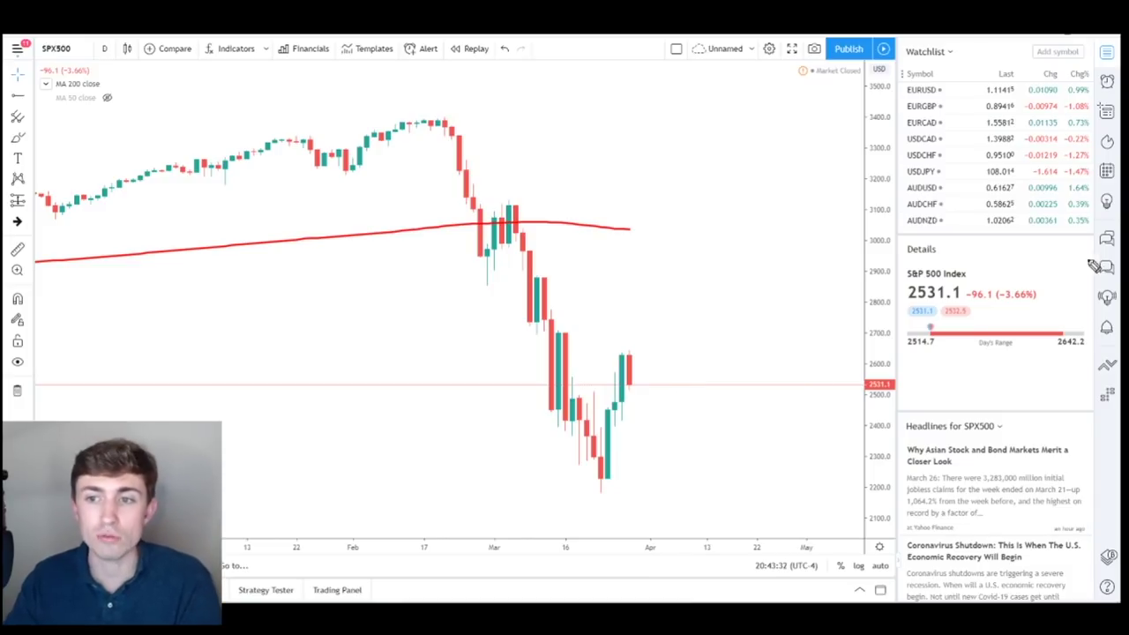
- Sketch a reversal path breaking above a horizontal line near 2730, with a curved downtrend arrow and blue circles at the line, and clear it all
mouse_move(600, 445)
left_mouse_down()
mouse_move(660, 373)
mouse_move(674, 415)
mouse_move(730, 272)
mouse_move(745, 305)
left_mouse_up()
left_click_drag(611, 321, 774, 328)
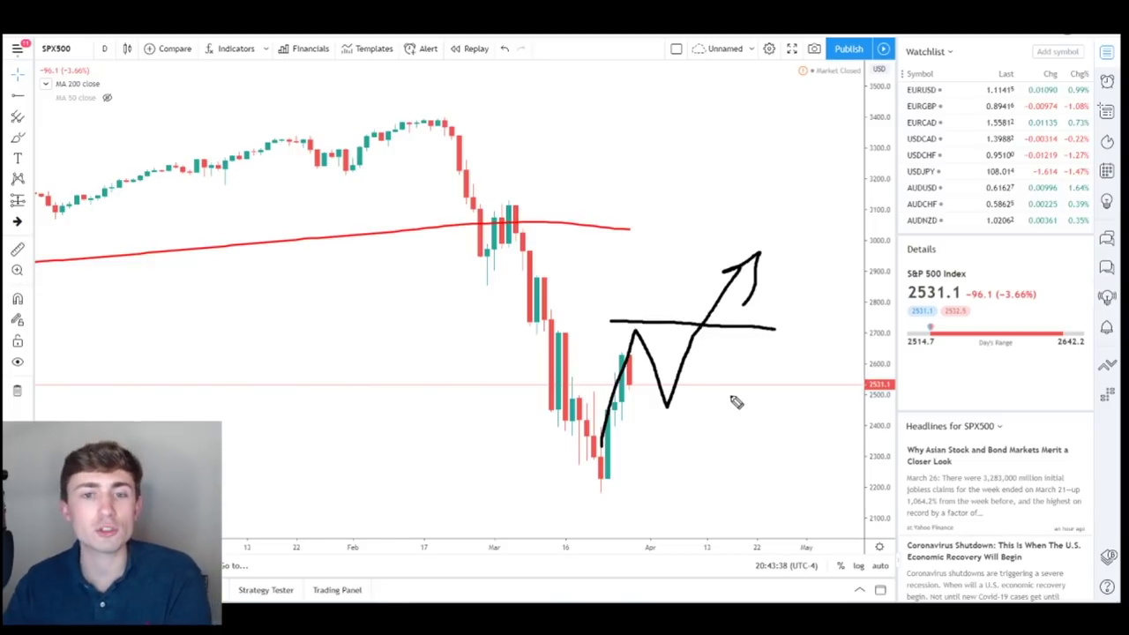
mouse_move(430, 101)
left_mouse_down()
mouse_move(662, 279)
mouse_move(617, 286)
left_mouse_up()
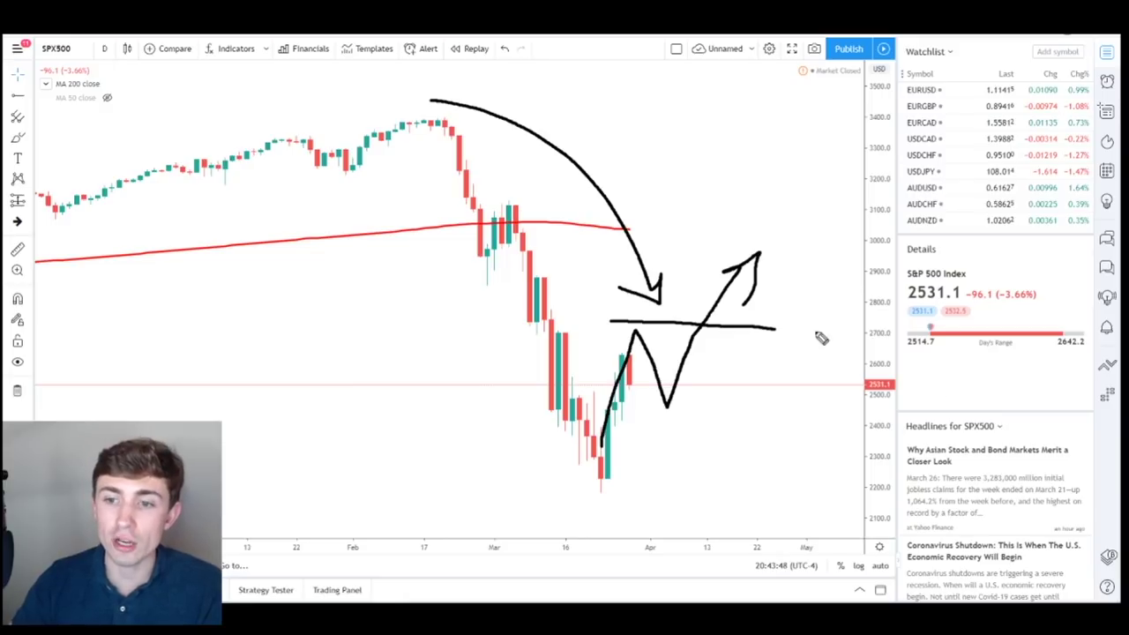
mouse_move(714, 320)
left_mouse_down()
mouse_move(714, 353)
mouse_move(697, 314)
mouse_move(637, 319)
left_mouse_up()
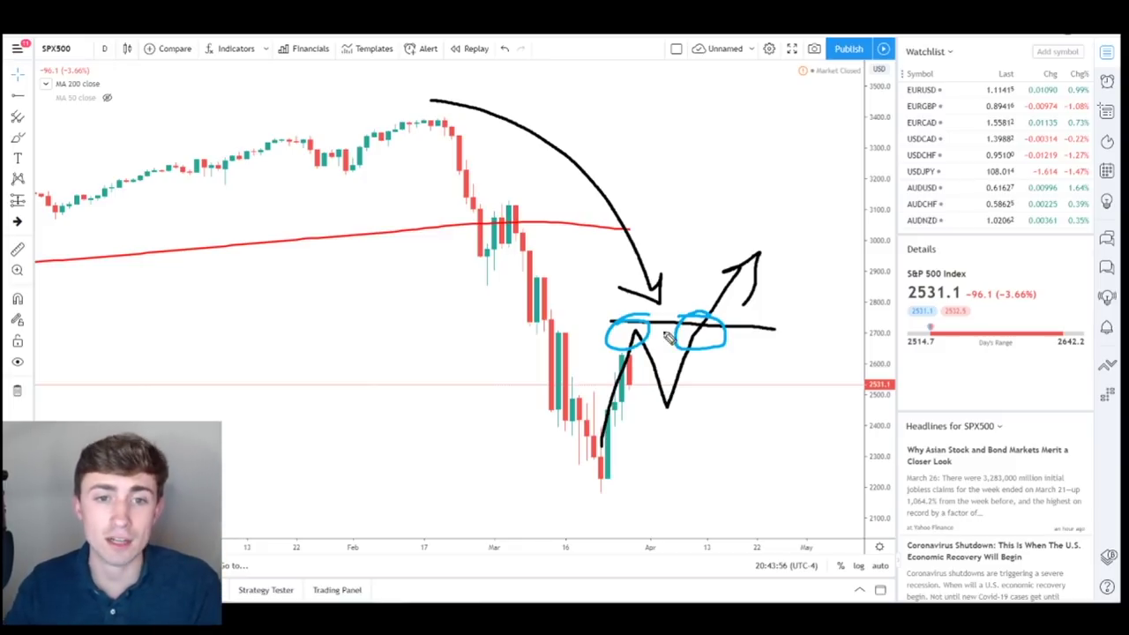
key("Delete")
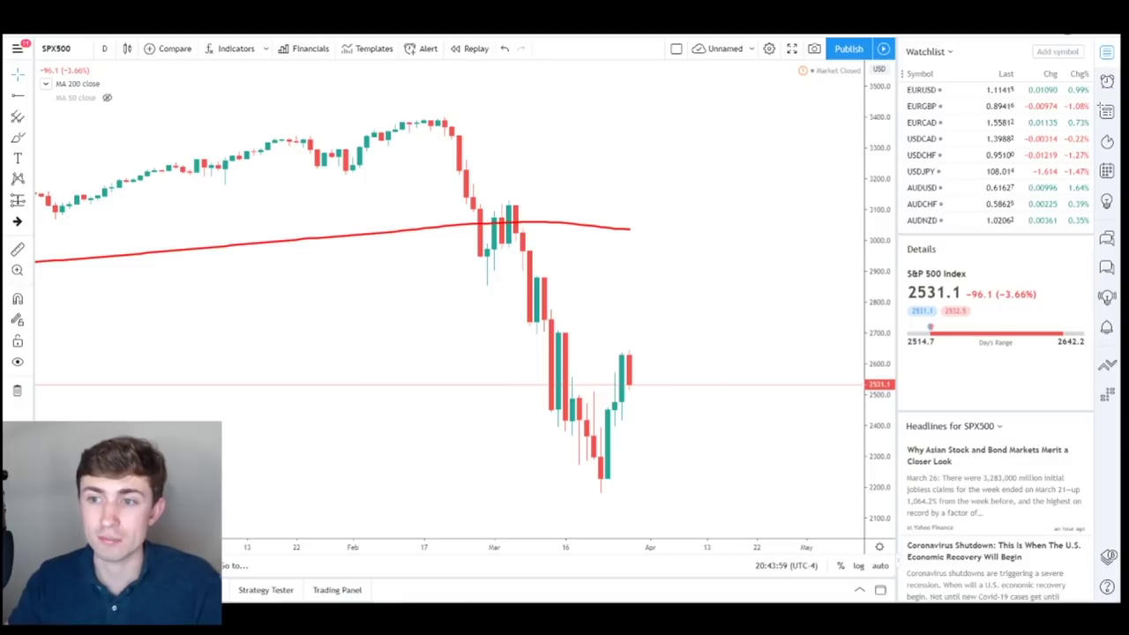
- Draw a descending trend line from the 20 February 2020 peak at 3401.0 along the early-March high and past the latest candles
left_click(32, 93)
left_click(83, 94)
left_click(444, 118)
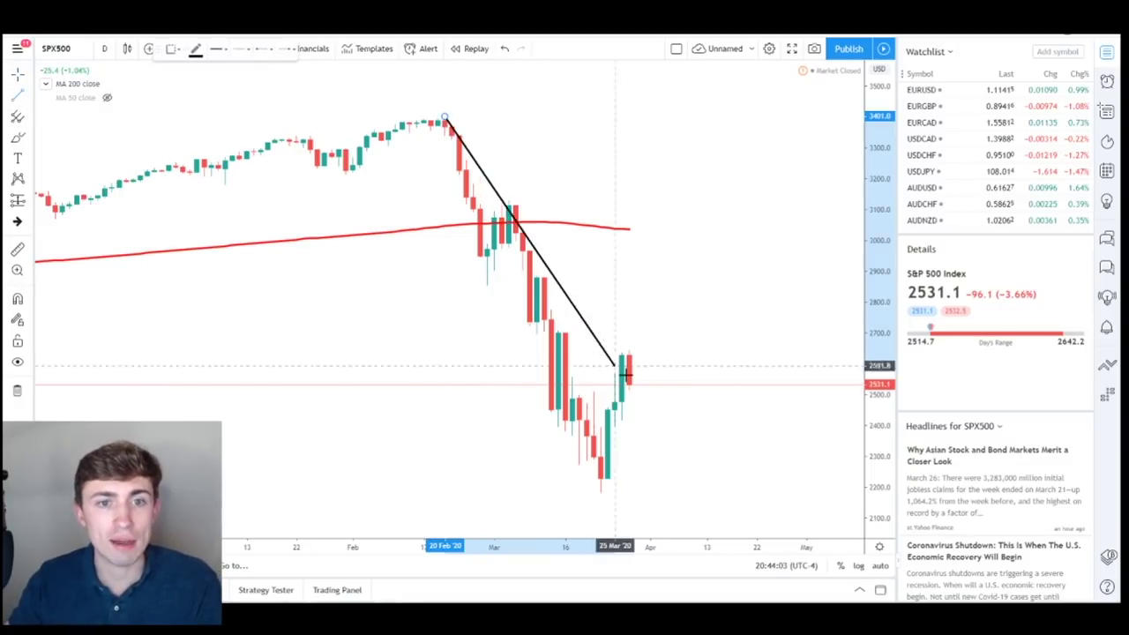
left_click(721, 475)
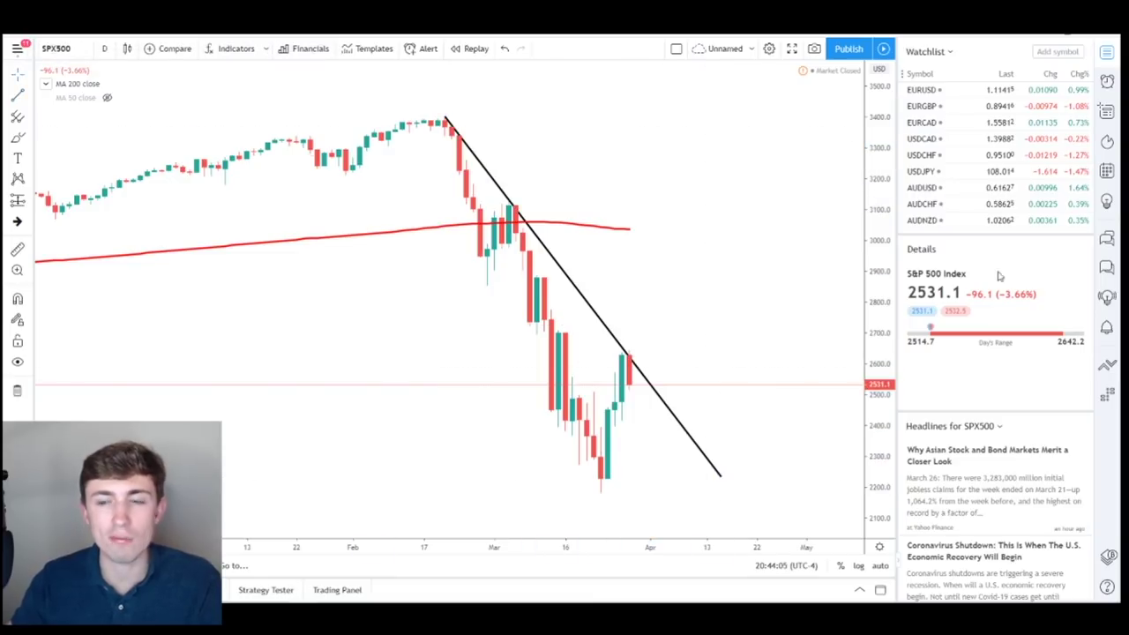
- Sketch a blue freehand path breaking above the SPX500 trend line, retesting it and rallying to about 3150, and clear the sketch
scroll(877, 325, "up", 2)
left_click_drag(880, 353, 605, 377)
mouse_move(552, 351)
left_mouse_down()
mouse_move(580, 357)
mouse_move(608, 291)
mouse_move(661, 245)
left_mouse_up()
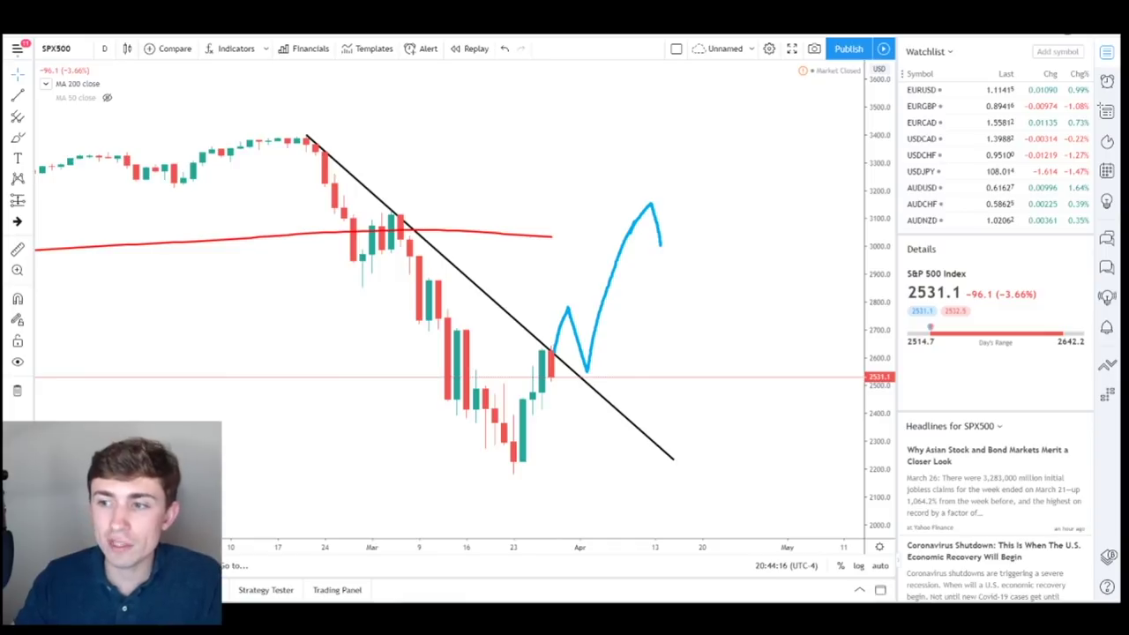
key("ctrl+z")
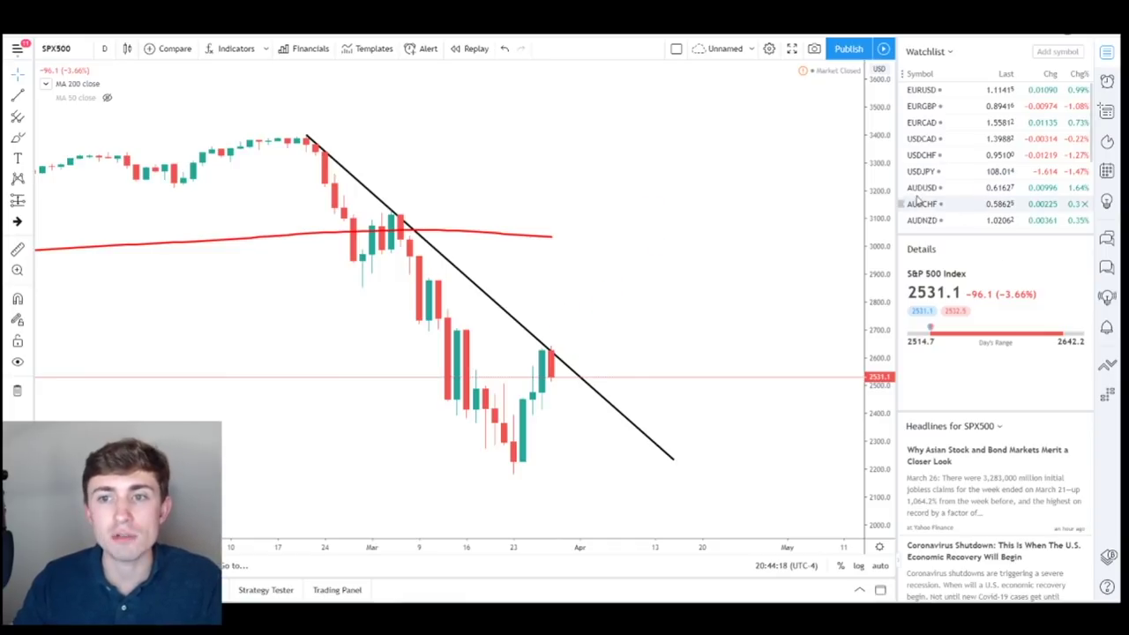
- Switch the chart to AUDUSD and draw a descending trend line from the early-2020 peak at 0.70277 to 0.62957 on 4 May 2020
left_click(974, 187)
scroll(607, 227, "up", 2)
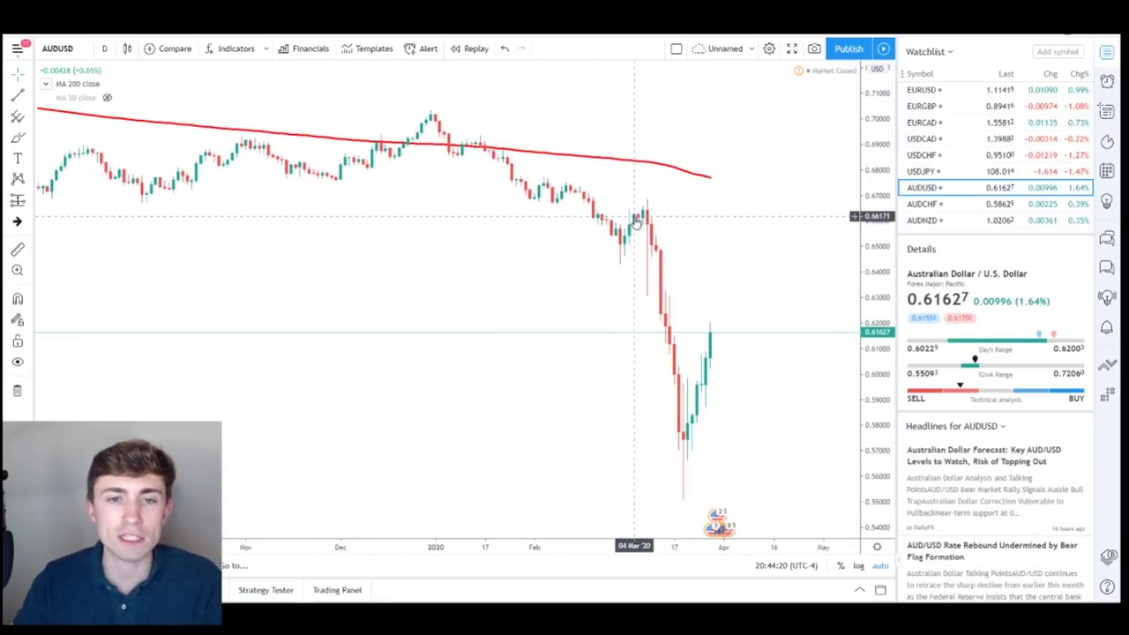
scroll(373, 267, "up", 1)
left_click(17, 94)
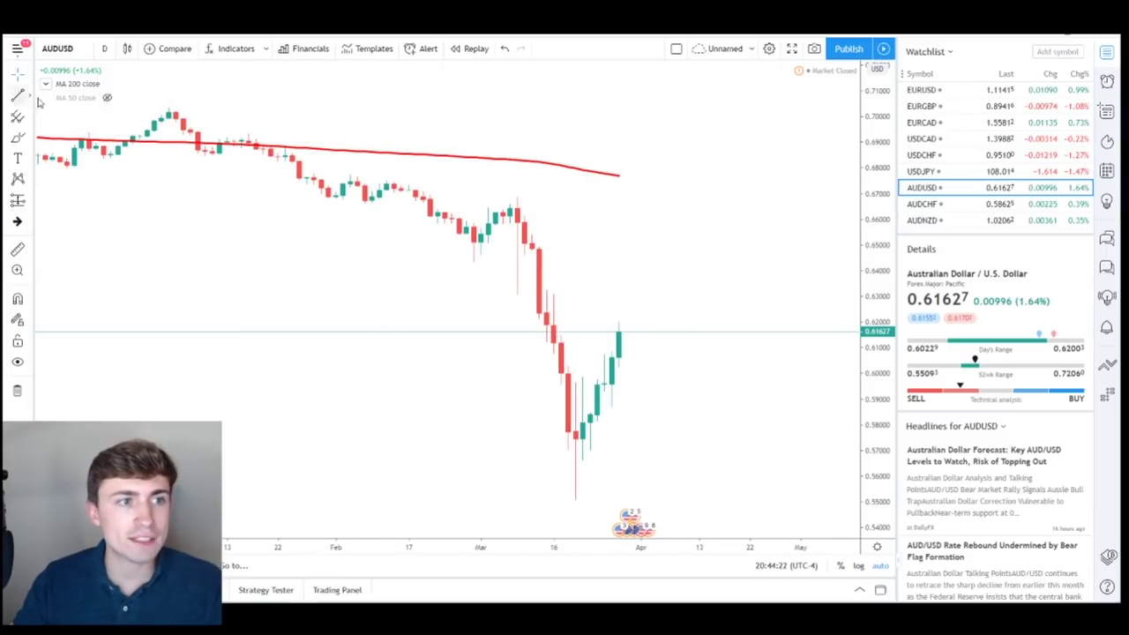
left_click(161, 111)
left_click(805, 298)
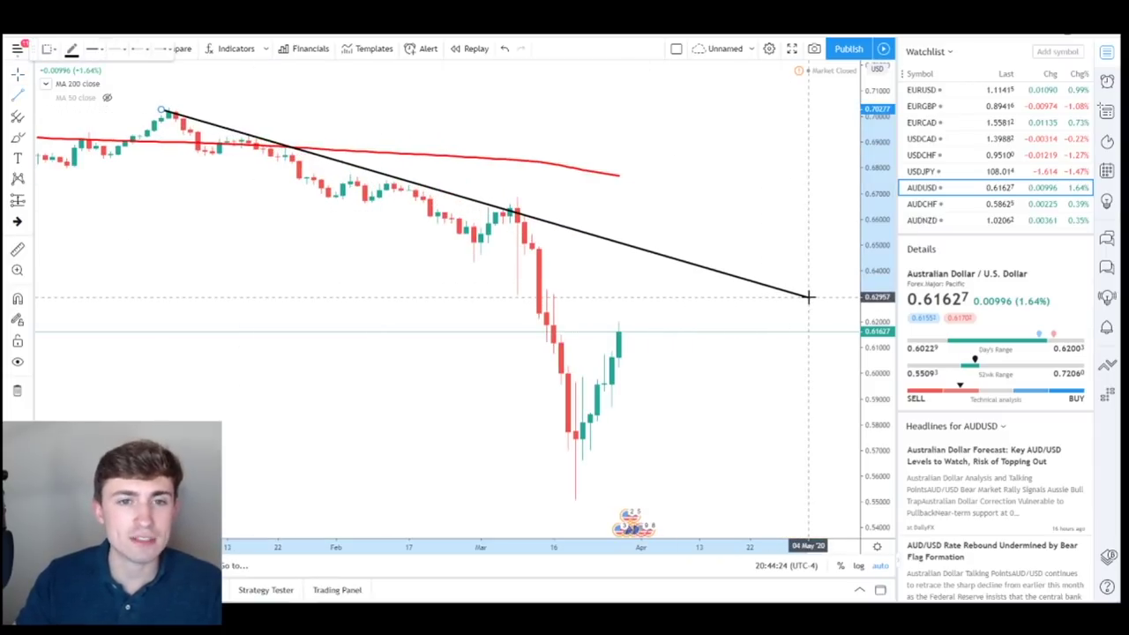
- Draw a blue downward arrow beside the March 2020 AUDUSD fall, circle three successively lower points in black, and clear the annotations
mouse_move(451, 227)
left_mouse_down()
mouse_move(555, 479)
mouse_move(517, 474)
left_mouse_up()
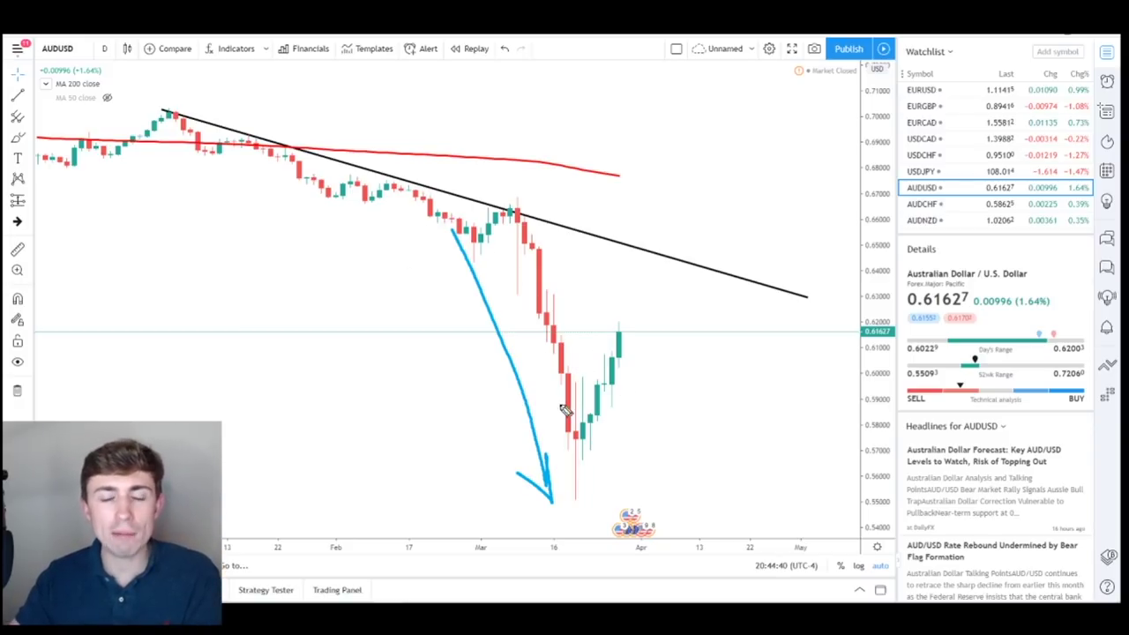
mouse_move(569, 311)
left_mouse_down()
mouse_move(559, 320)
mouse_move(584, 327)
mouse_move(572, 309)
left_mouse_up()
left_click_drag(578, 384, 575, 386)
mouse_move(582, 454)
left_mouse_down()
mouse_move(603, 466)
mouse_move(584, 454)
left_mouse_up()
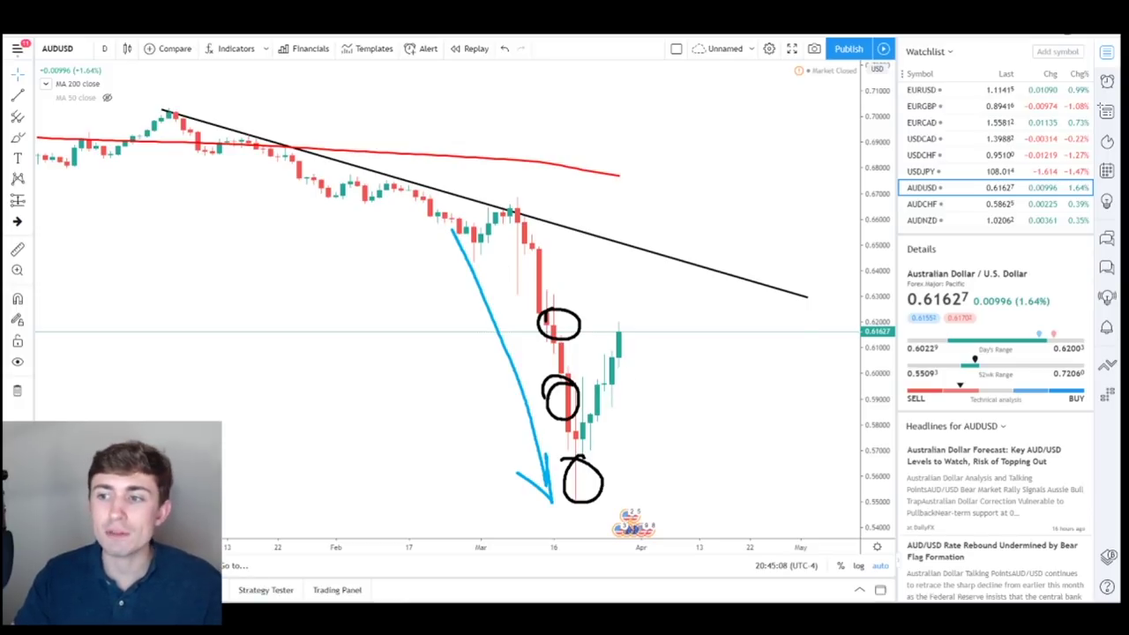
key("Escape")
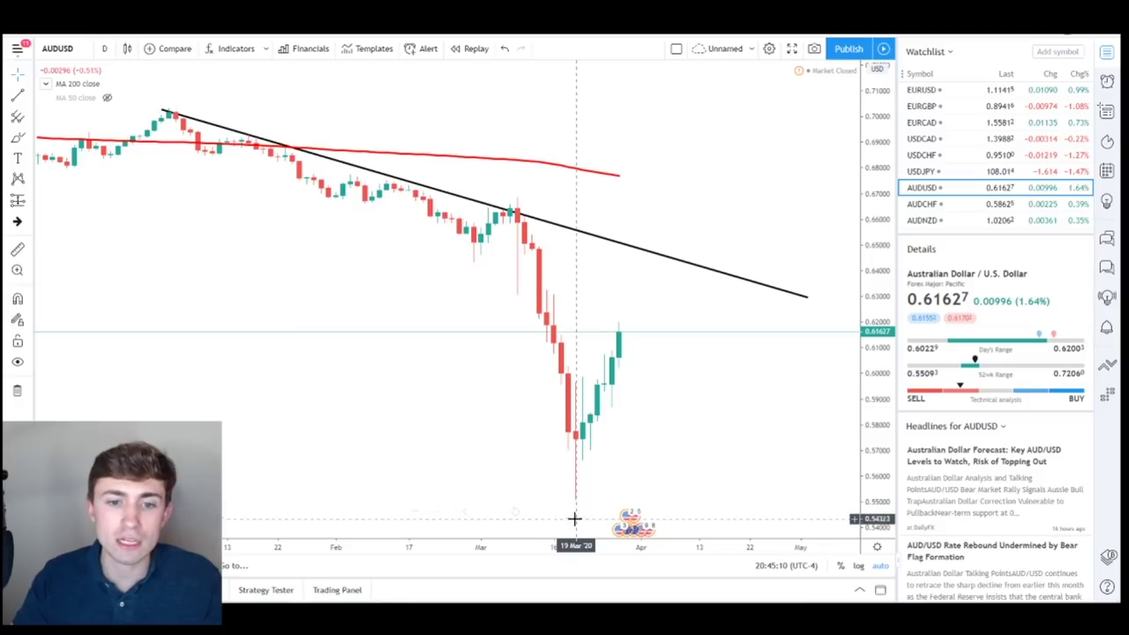
- Measure the AUDUSD rebound from the 19 March 2020 low to the 27 March price, and dismiss the measurement
left_click(656, 333)
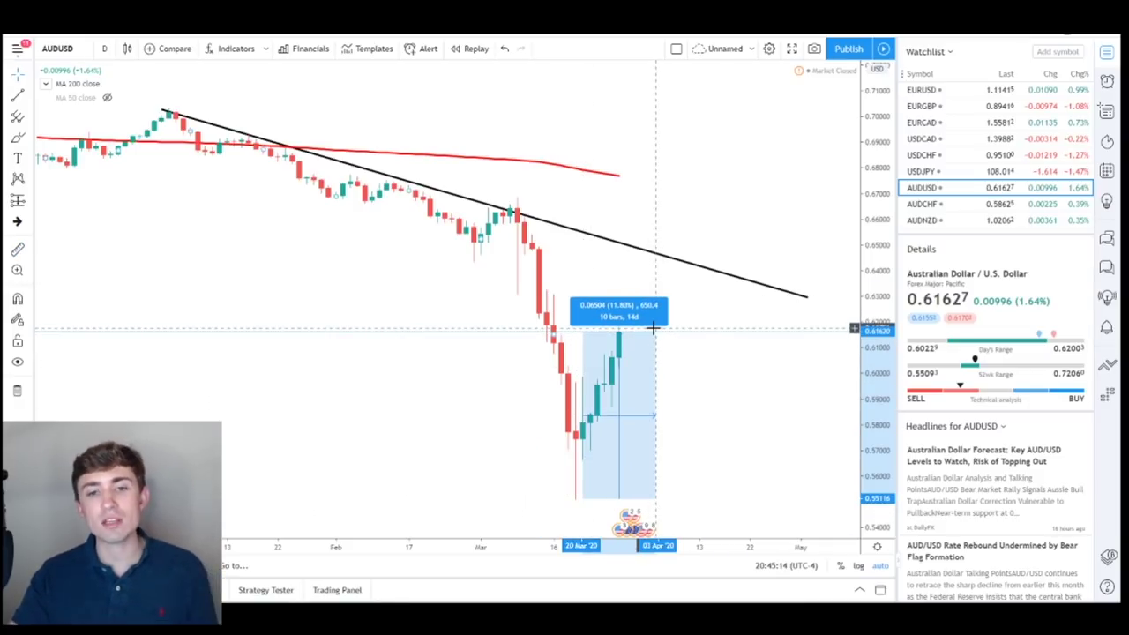
left_click(624, 383)
left_click(577, 500, "shift")
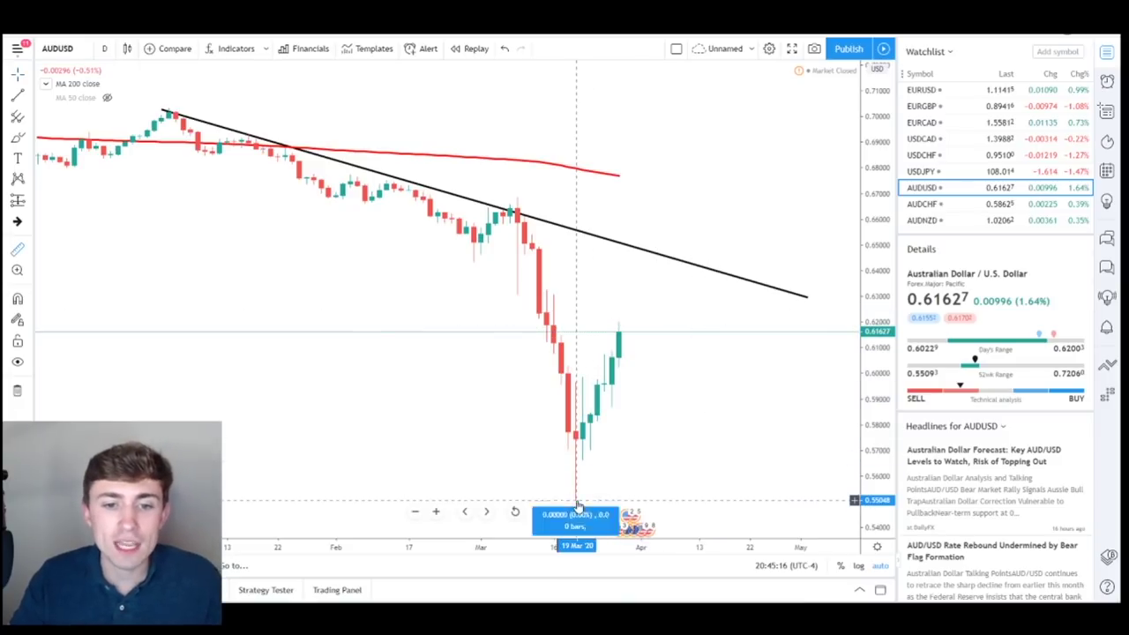
left_click(618, 331)
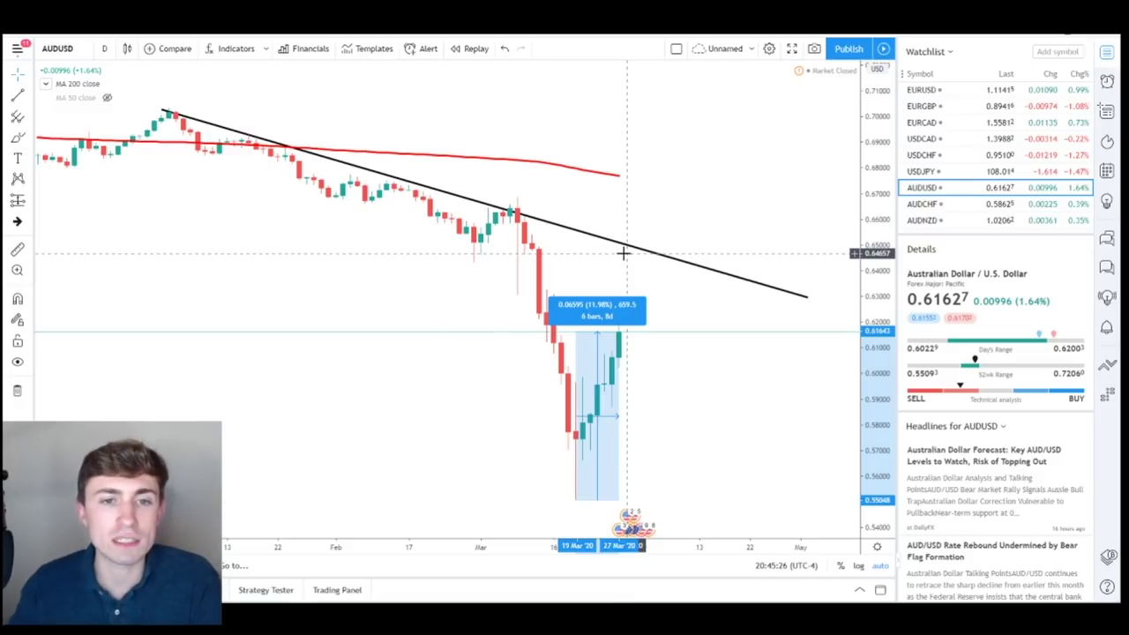
left_click(727, 215)
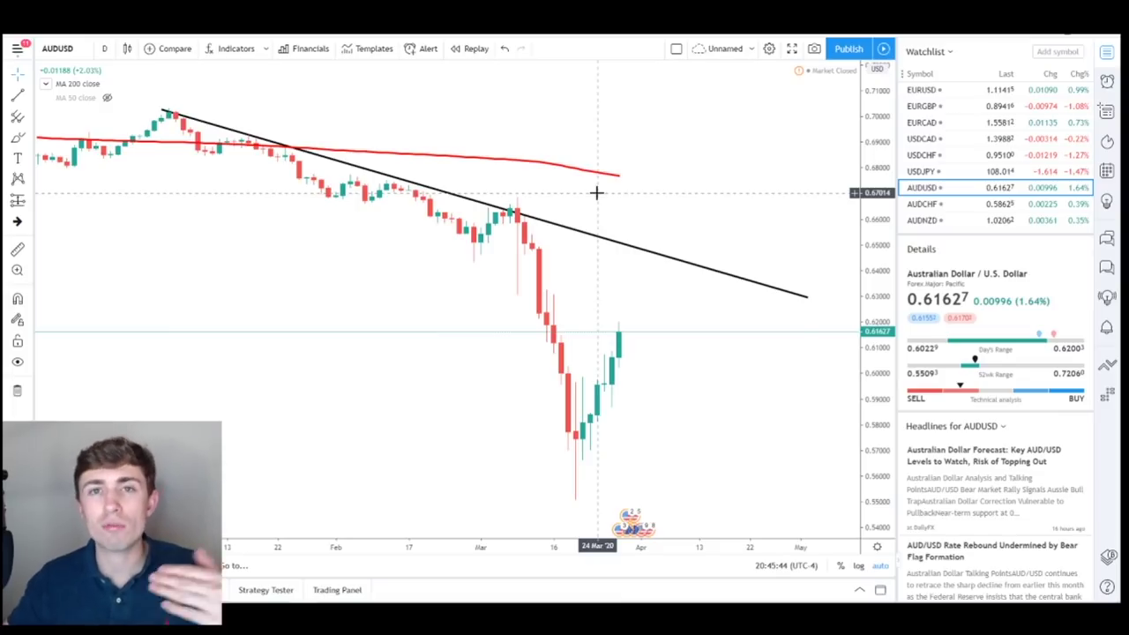
- Sketch a projected AUDUSD path breaking above the trend line, retesting it and rallying to about 0.70, circle the retest in blue, and clear everything
scroll(687, 232, "right", 3)
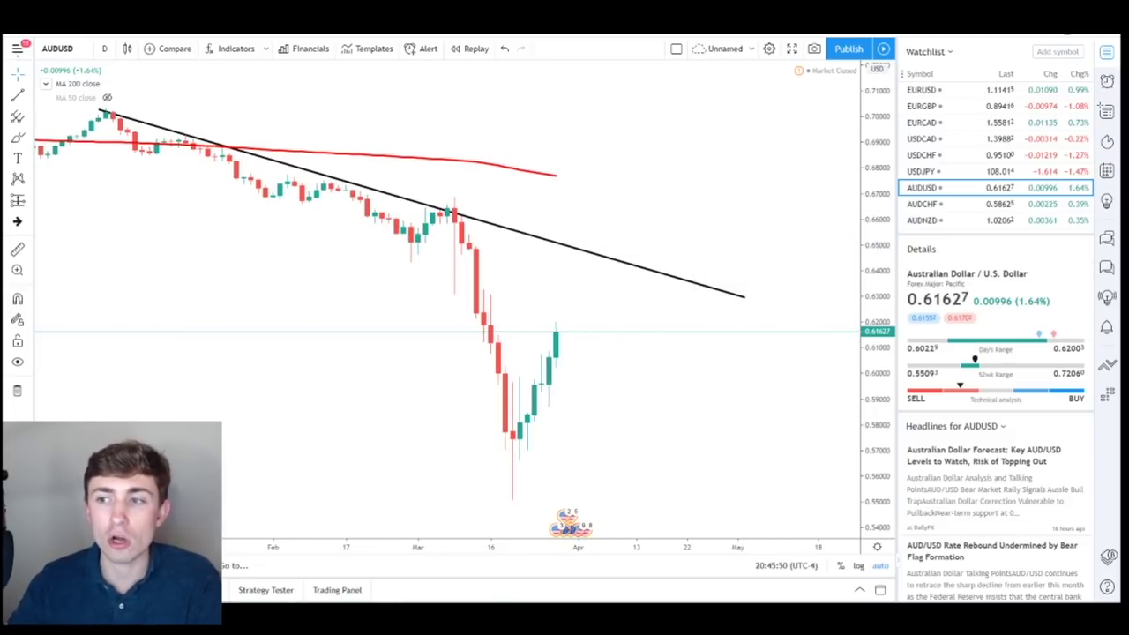
mouse_move(557, 334)
left_mouse_down()
mouse_move(601, 263)
mouse_move(652, 221)
mouse_move(684, 280)
mouse_move(764, 121)
mouse_move(766, 163)
left_mouse_up()
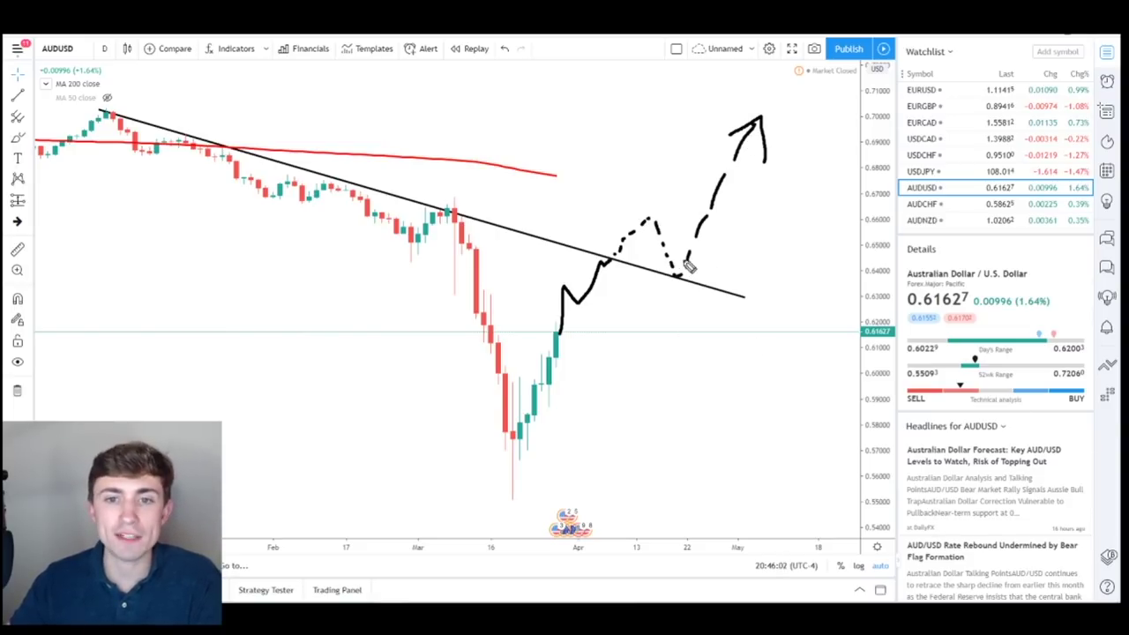
mouse_move(697, 258)
left_mouse_down()
mouse_move(633, 275)
mouse_move(692, 255)
left_mouse_up()
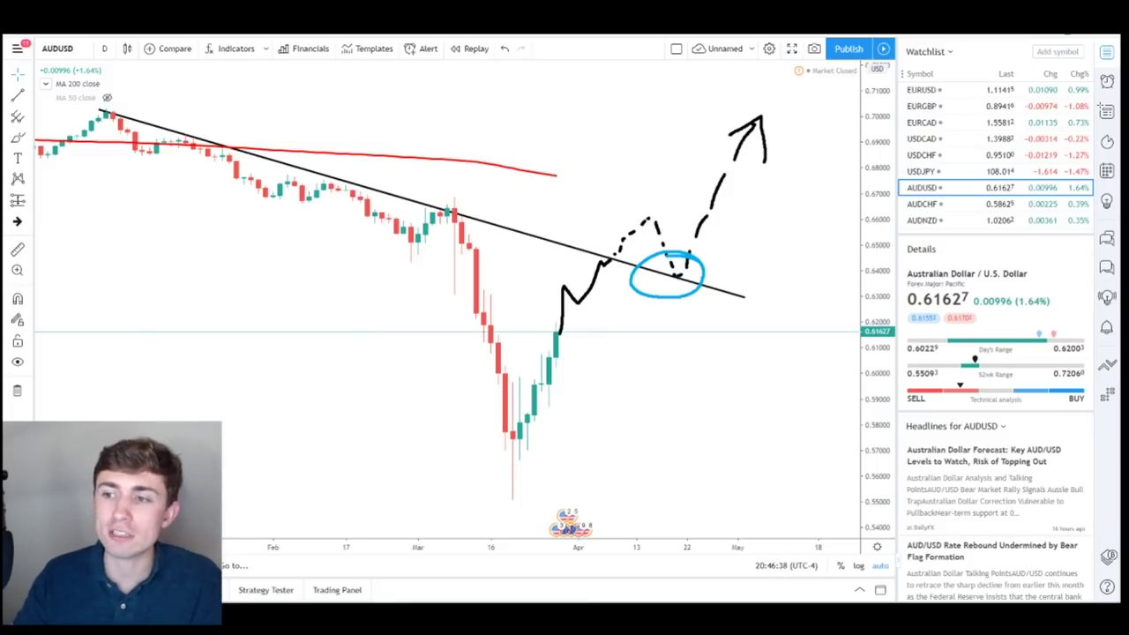
key("ctrl+z")
- Examine the AUDUSD daily price history from 2018 onward, ending with the 2020 decline against its trend line
scroll(282, 287, "down", 5)
left_click_drag(273, 288, 449, 305)
left_click_drag(106, 335, 513, 387)
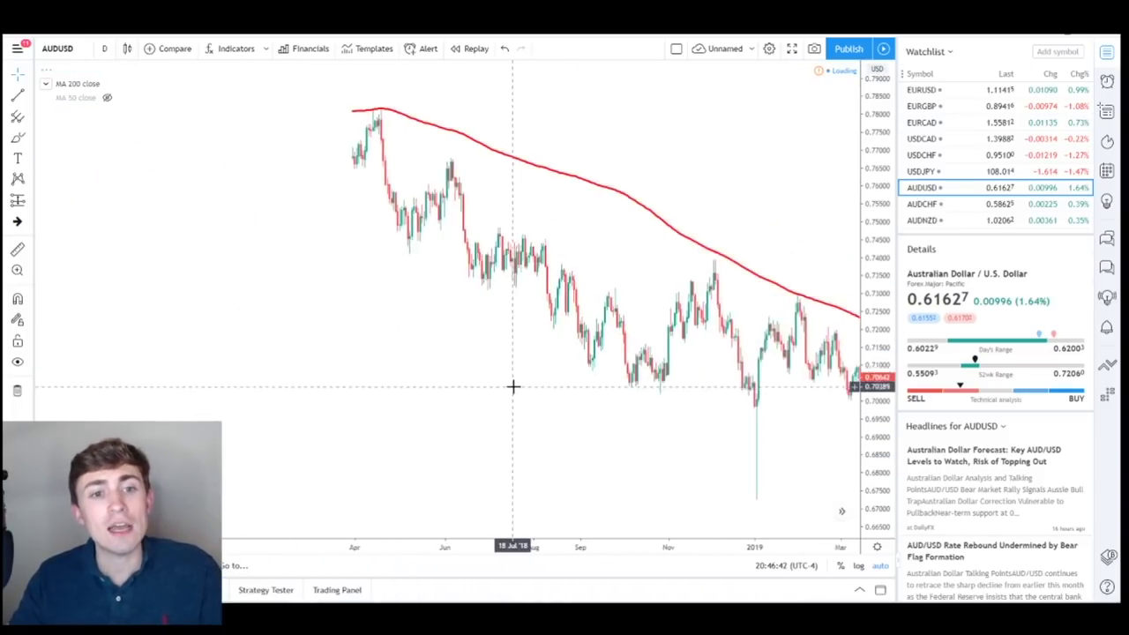
scroll(465, 291, "up", 2)
left_click_drag(466, 291, 291, 296)
left_click_drag(688, 196, 426, 244)
left_click_drag(543, 264, 494, 265)
left_click_drag(694, 246, 524, 245)
scroll(360, 313, "up", 2)
left_click_drag(360, 312, 455, 371)
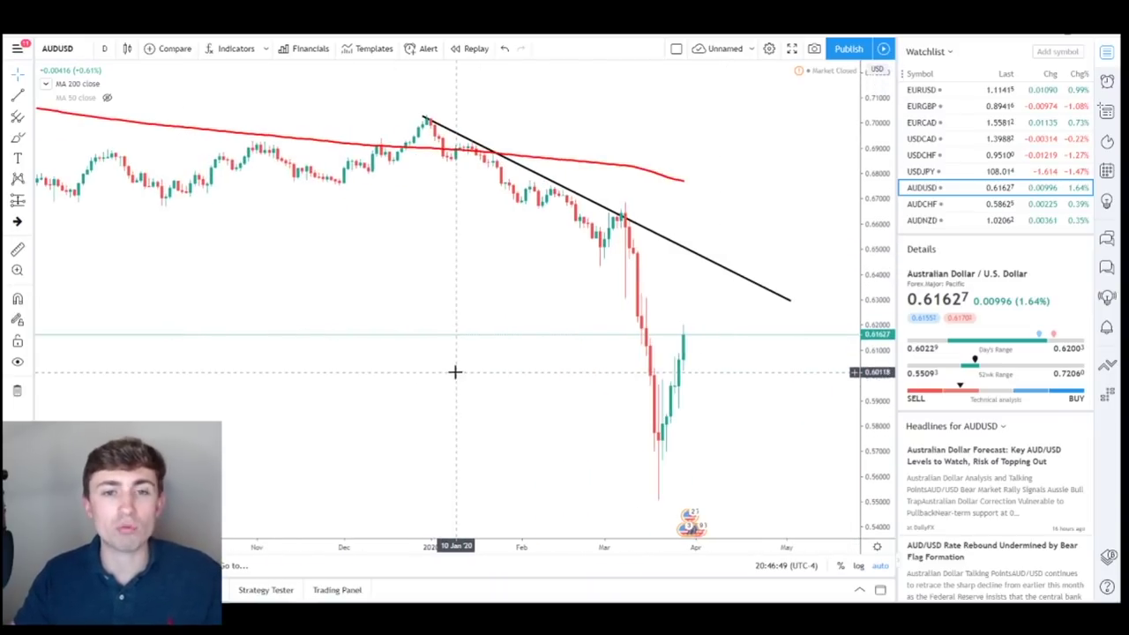
scroll(453, 370, "up", 3)
left_click_drag(353, 332, 359, 334)
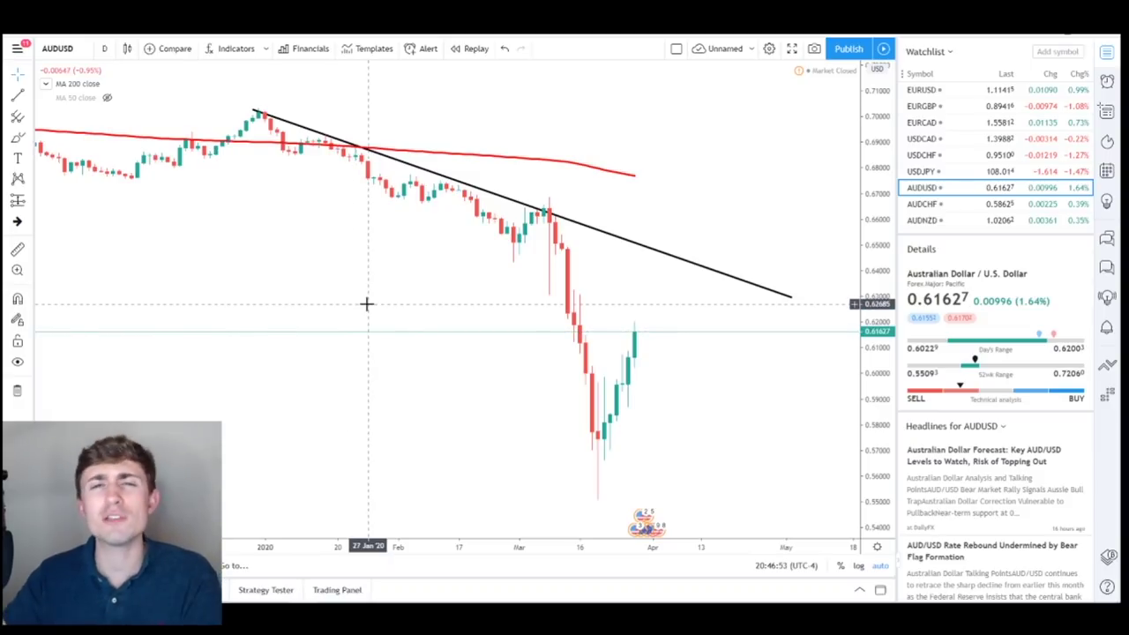